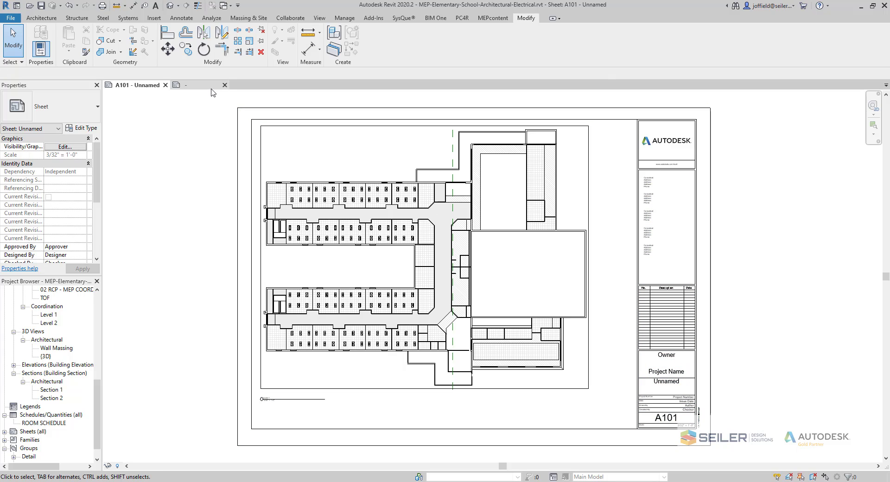
# - Select the E1 30x42 Horizontal title block on sheet A101
pyautogui.click(315, 121)
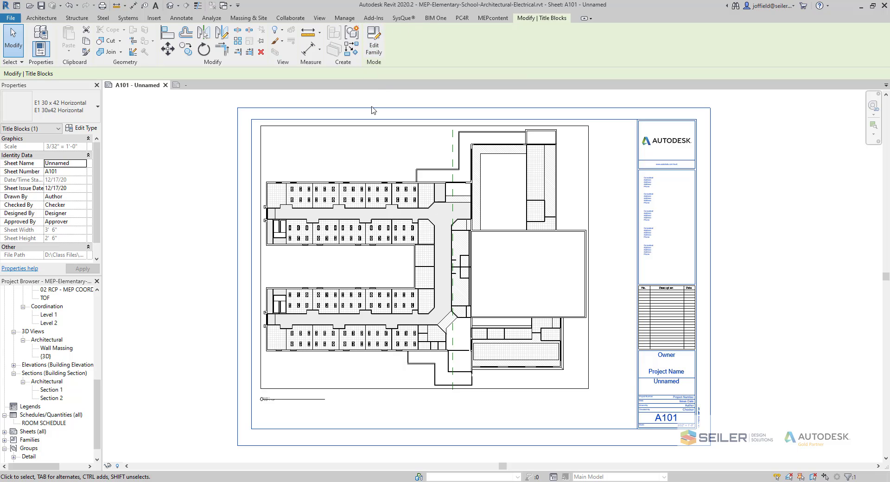
# - Select the floor-plan viewport, then open the E1 30x42 Horizontal title block family for editing
pyautogui.click(369, 135)
pyautogui.rightClick(369, 135)
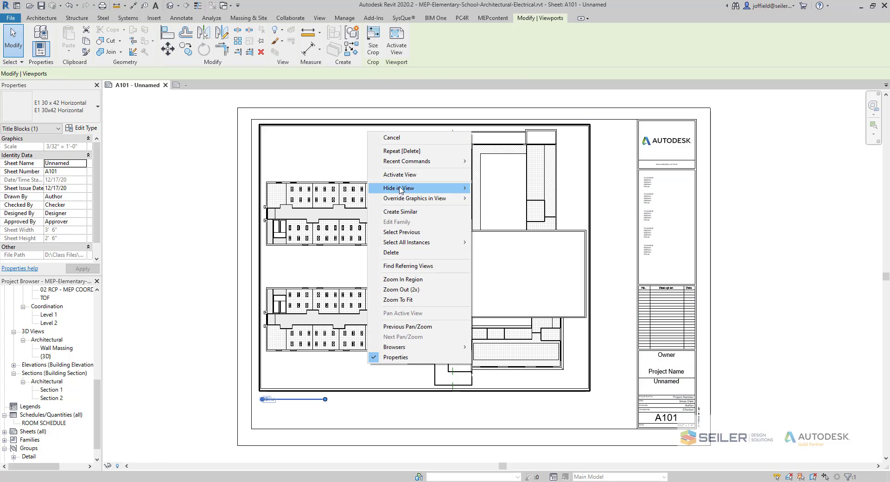
pyautogui.click(195, 111)
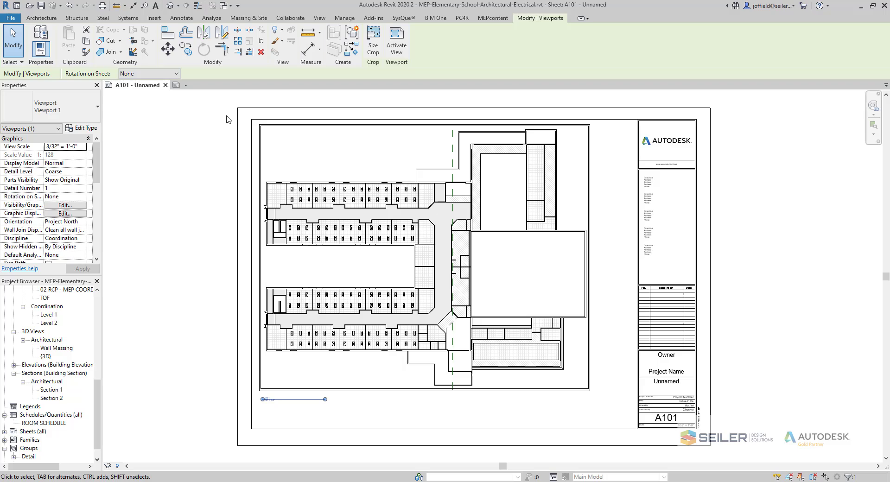
pyautogui.doubleClick(227, 151)
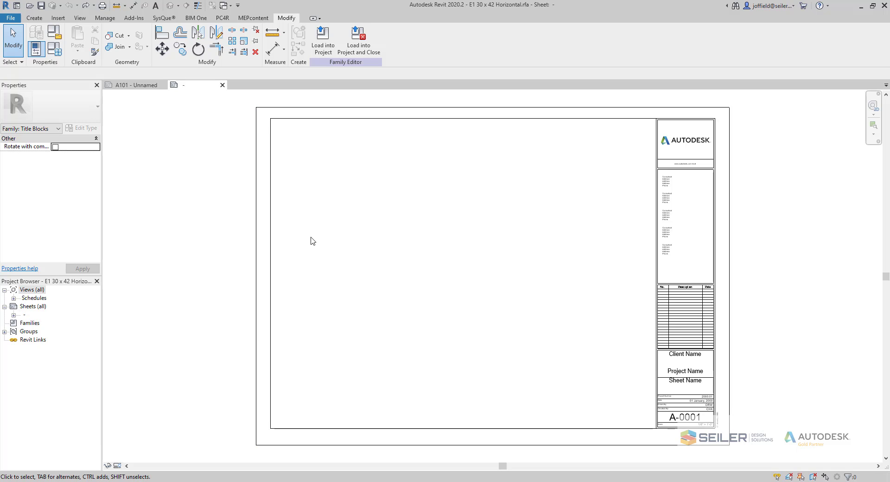
# - Import ACAD - Sheet 30x42.dwg from the Desktop into the title block family
pyautogui.click(59, 18)
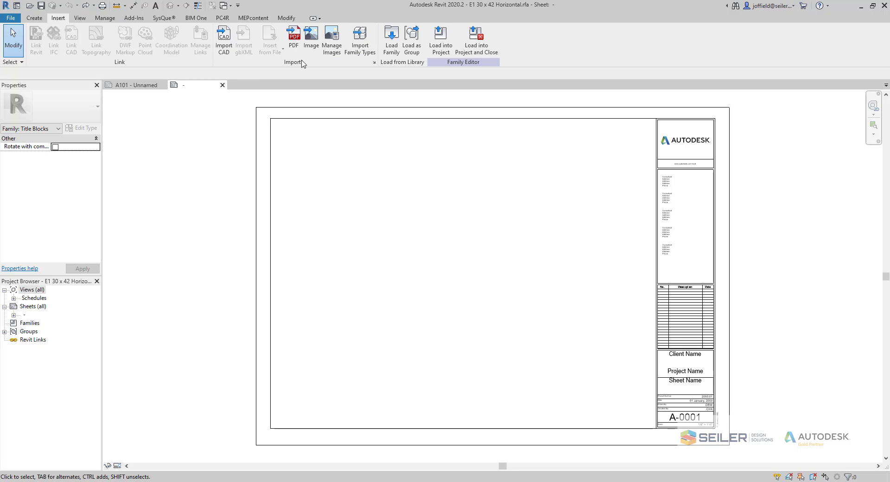
pyautogui.click(231, 44)
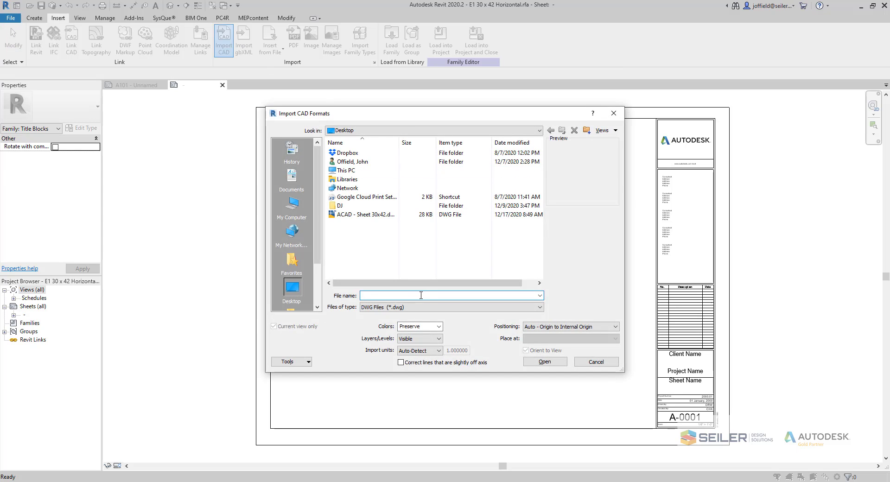
pyautogui.click(390, 215)
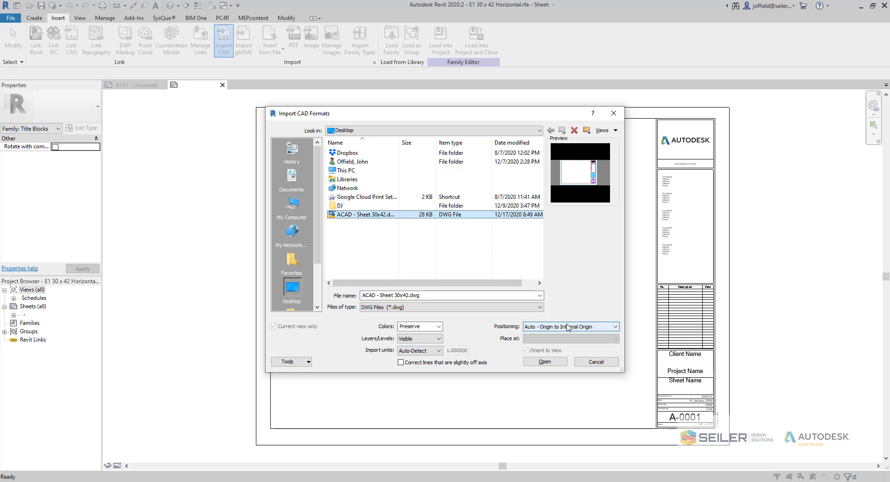
pyautogui.click(545, 362)
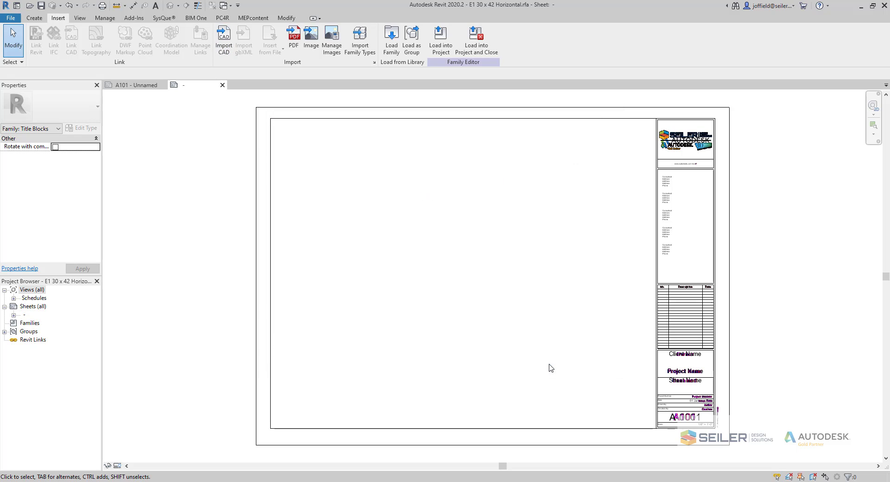
# - Unpin the imported DWG sheet and move it right of the original title block
pyautogui.scroll(-3, 531, 359)
pyautogui.moveTo(557, 339); pyautogui.dragTo(458, 330, button='middle')
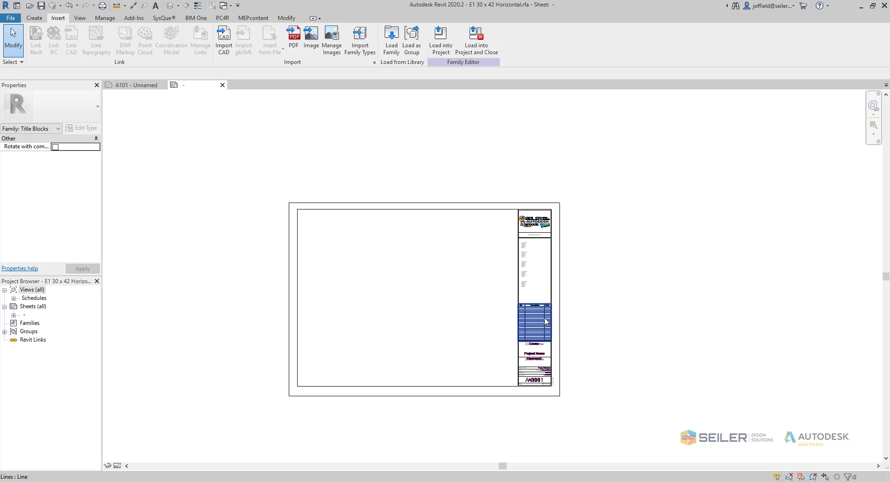
pyautogui.click(539, 381)
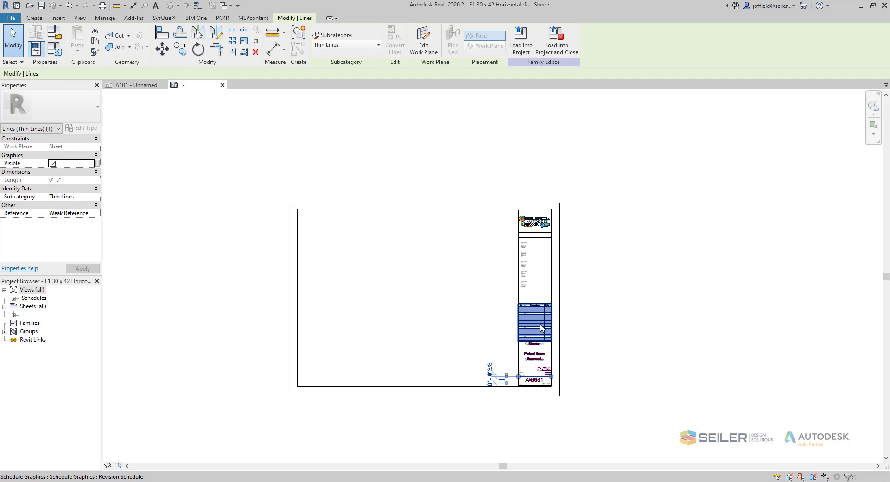
pyautogui.scroll(2, 540, 299)
pyautogui.click(520, 162)
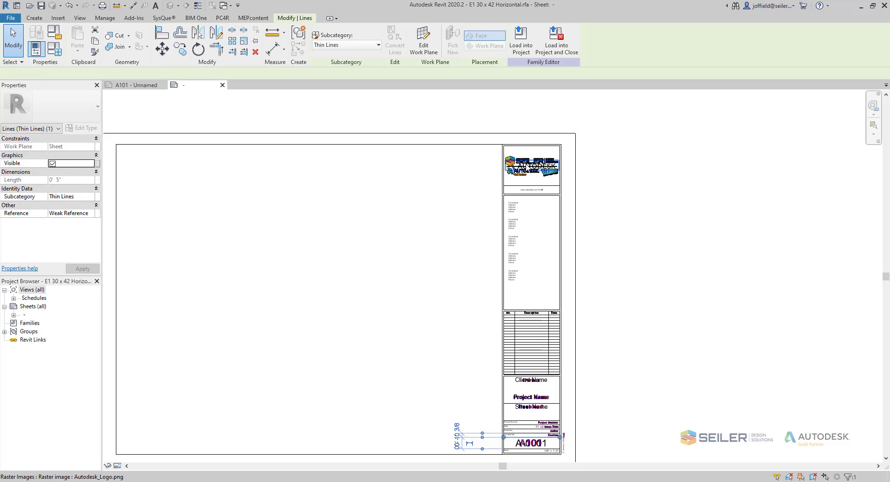
pyautogui.click(519, 182)
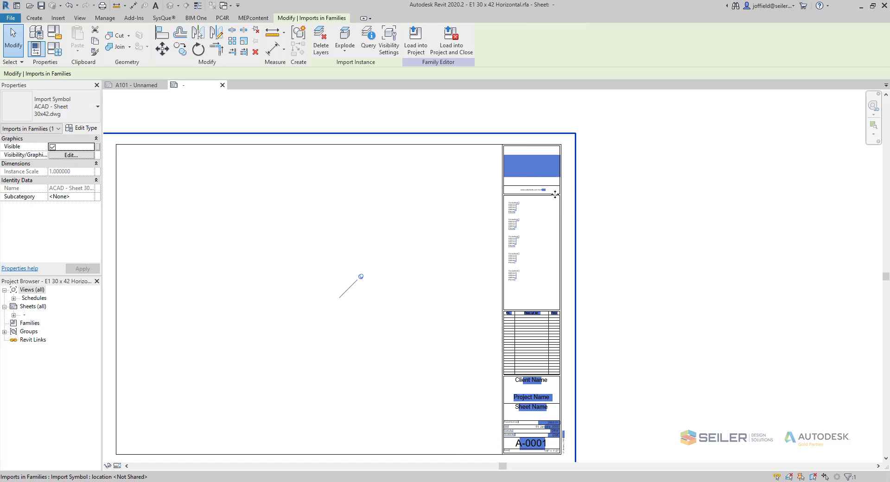
pyautogui.scroll(-2, 558, 193)
pyautogui.click(408, 256)
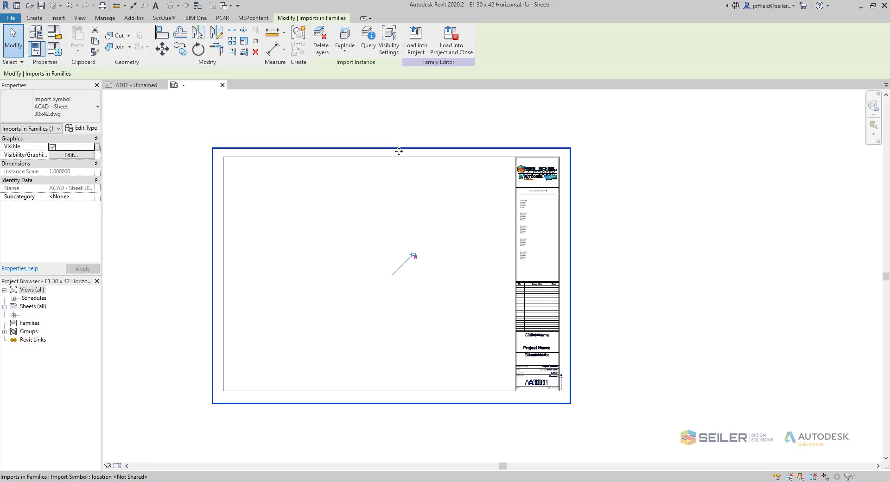
pyautogui.keyDown('ctrl'); pyautogui.moveTo(398, 151); pyautogui.dragTo(763, 154); pyautogui.keyUp('ctrl')
pyautogui.moveTo(757, 200); pyautogui.dragTo(610, 210, button='middle')
pyautogui.scroll(-2, 604, 206)
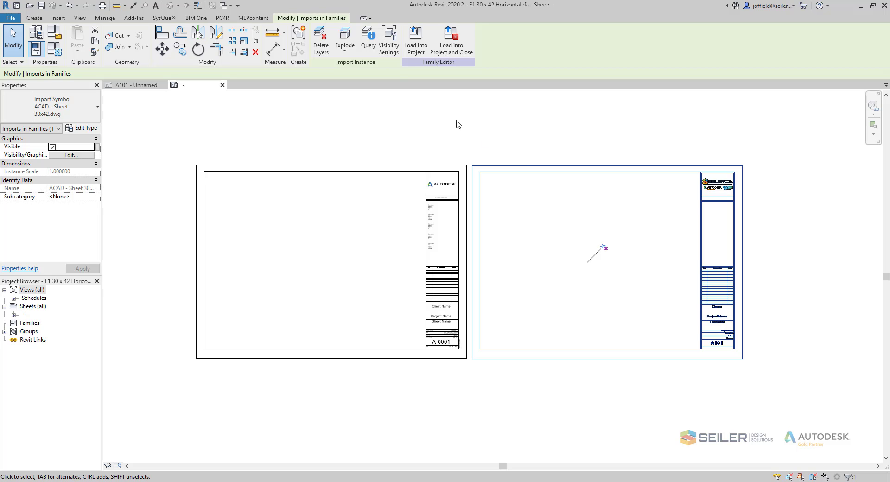
# - Partially explode the imported DWG into separate elements
pyautogui.click(355, 50)
pyautogui.click(355, 68)
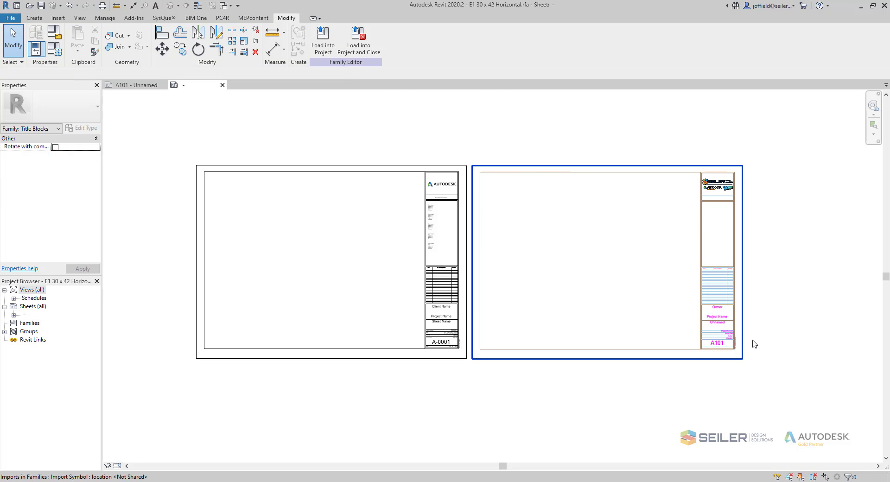
pyautogui.scroll(1, 741, 341)
pyautogui.scroll(3, 742, 341)
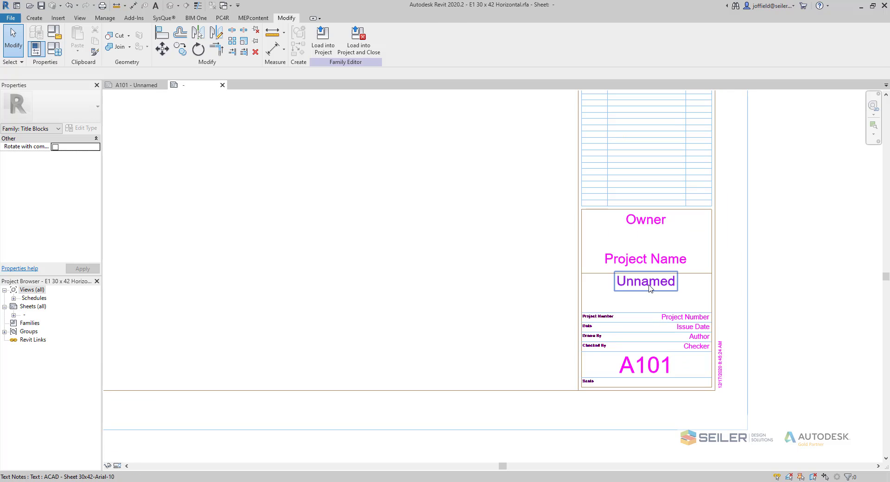
pyautogui.click(651, 292)
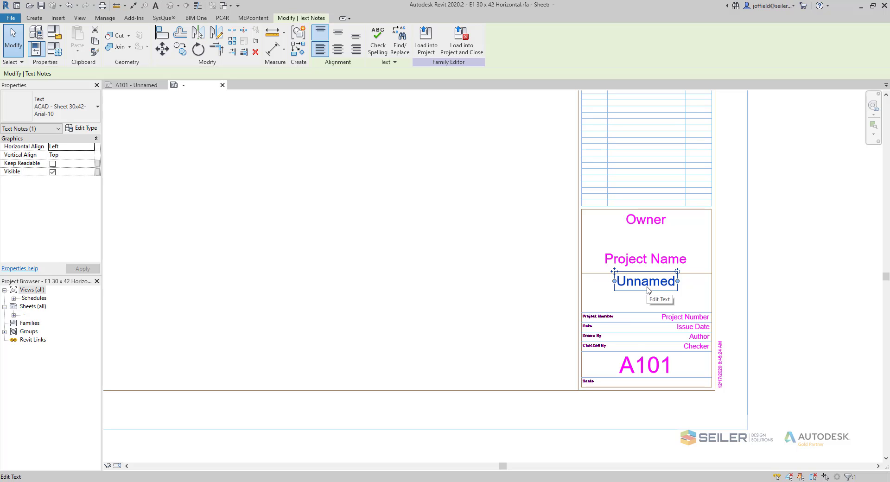
pyautogui.scroll(-3, 649, 282)
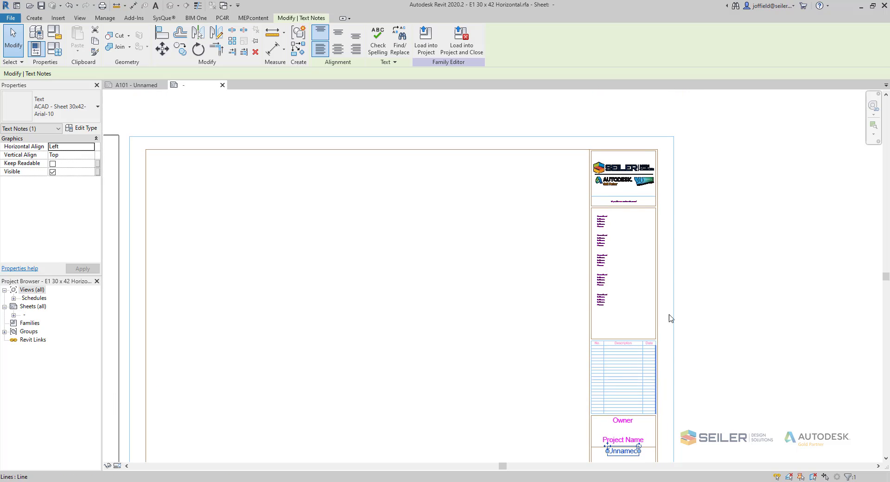
pyautogui.scroll(2, 641, 156)
# - Partially explode the remaining nested import into native lines, text notes and the logo image
pyautogui.click(628, 184)
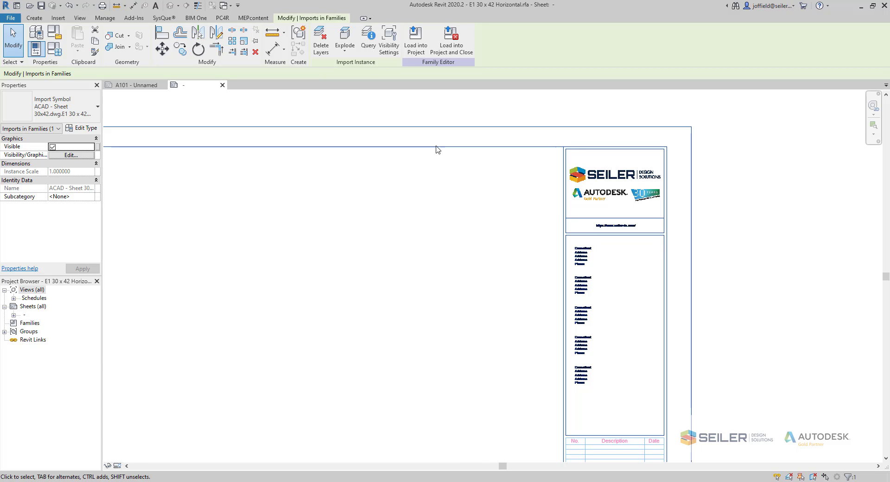
pyautogui.click(347, 52)
pyautogui.click(359, 66)
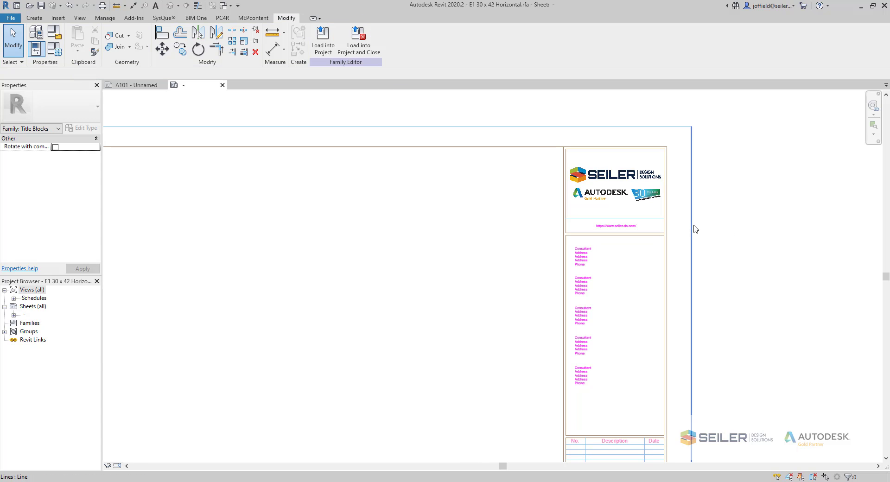
pyautogui.click(601, 187)
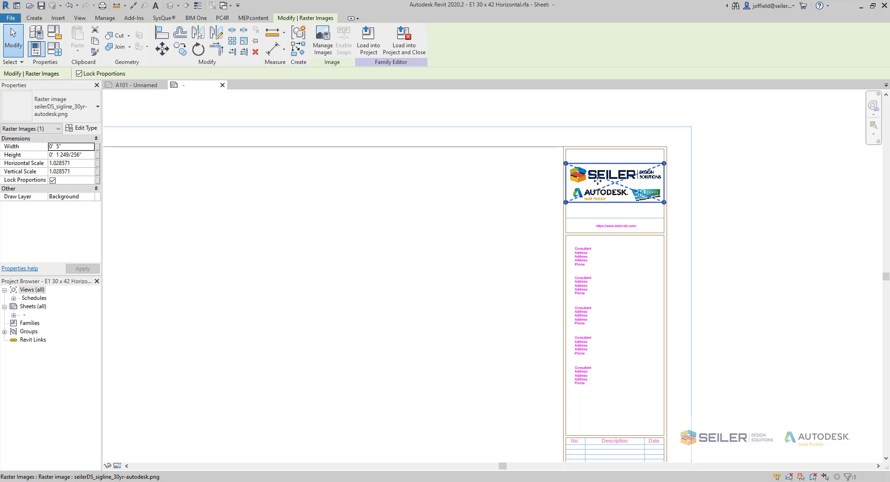
pyautogui.scroll(-3, 595, 340)
pyautogui.scroll(1, 596, 336)
pyautogui.moveTo(595, 334); pyautogui.dragTo(693, 320, button='middle')
pyautogui.scroll(-2, 737, 312)
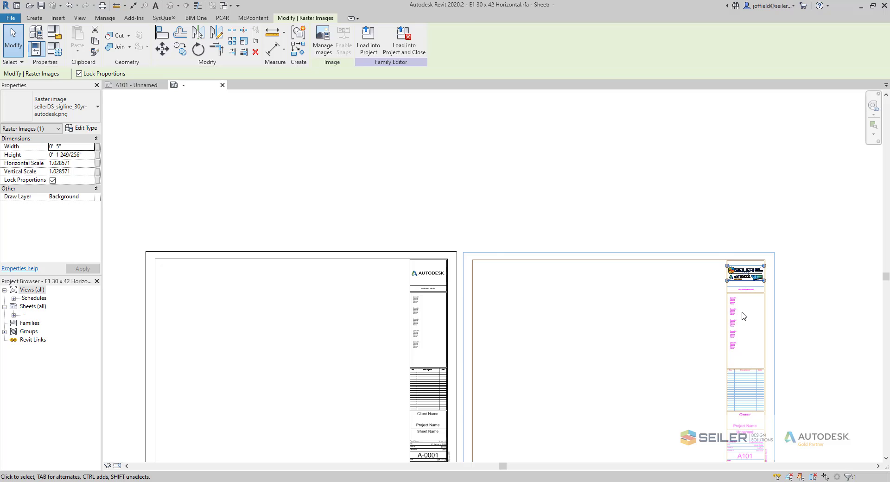
pyautogui.moveTo(722, 356); pyautogui.dragTo(734, 288, button='middle')
pyautogui.scroll(3, 693, 252)
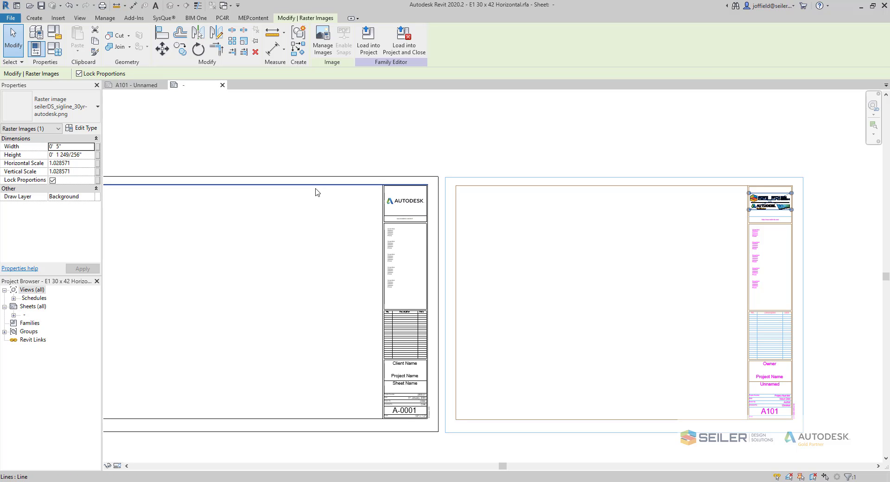
pyautogui.scroll(2, 404, 407)
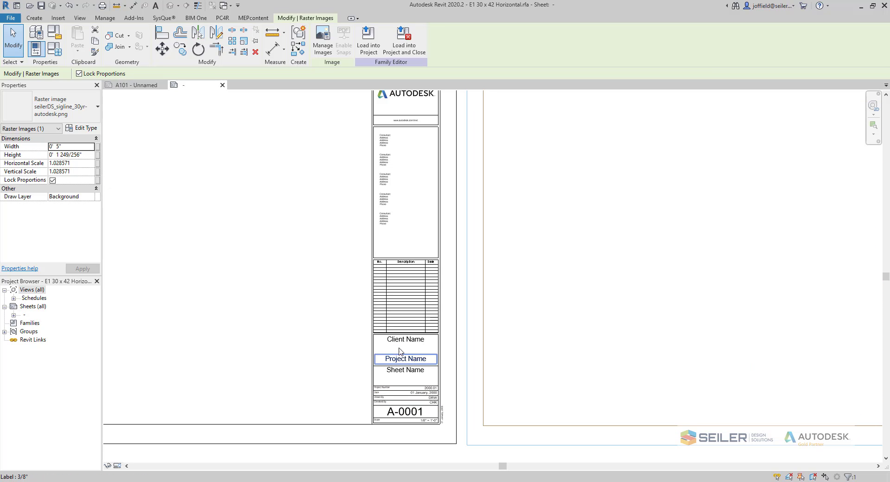
pyautogui.click(414, 343)
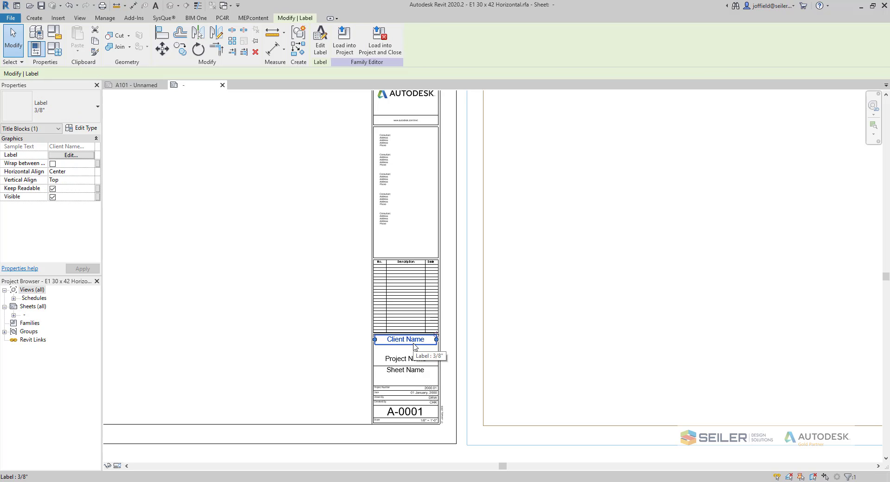
pyautogui.scroll(-2, 455, 354)
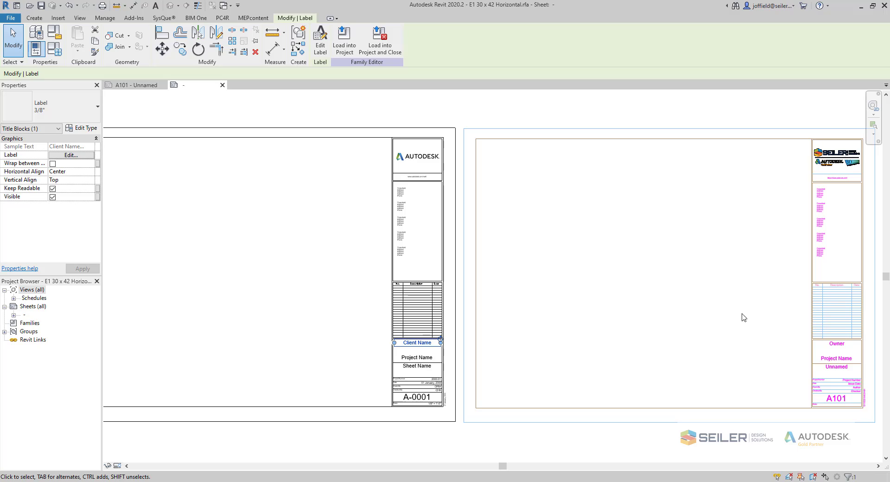
pyautogui.moveTo(810, 367); pyautogui.dragTo(709, 367, button='middle')
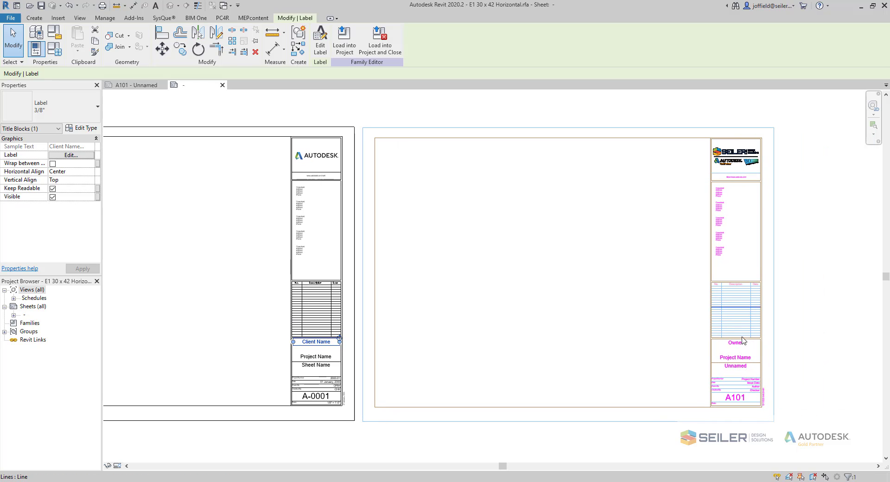
pyautogui.scroll(4, 751, 378)
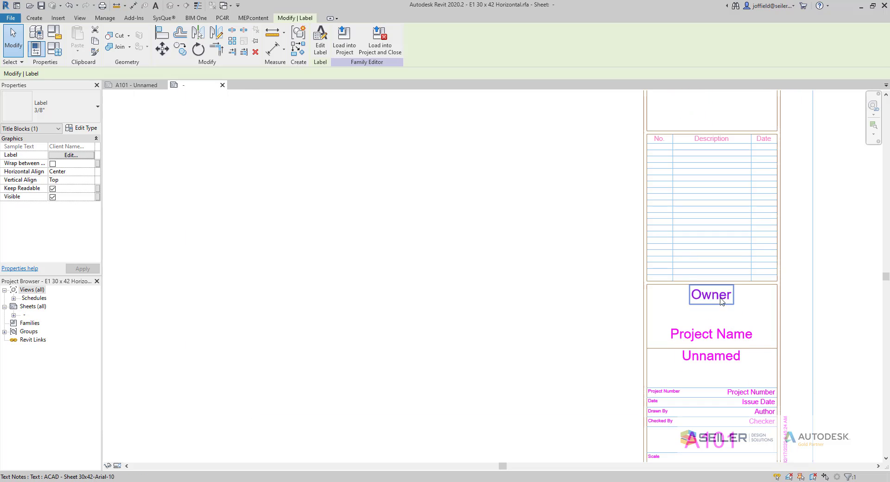
pyautogui.click(720, 298)
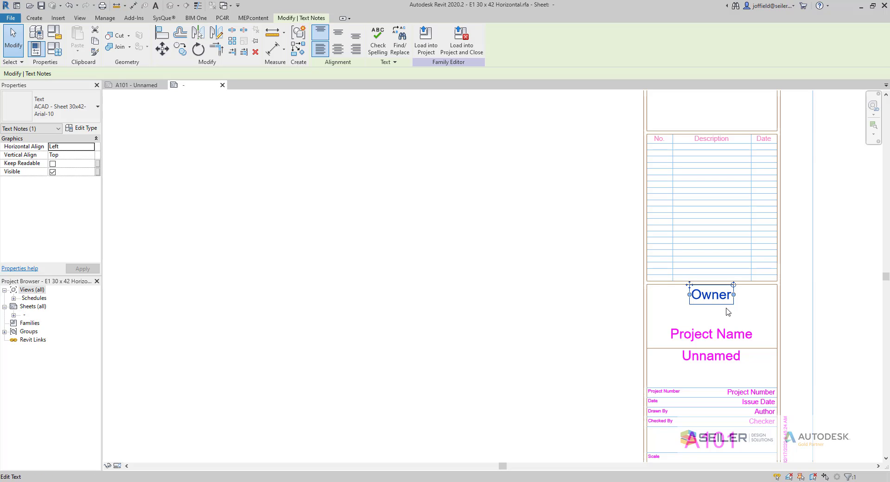
pyautogui.scroll(-3, 738, 291)
pyautogui.click(230, 306)
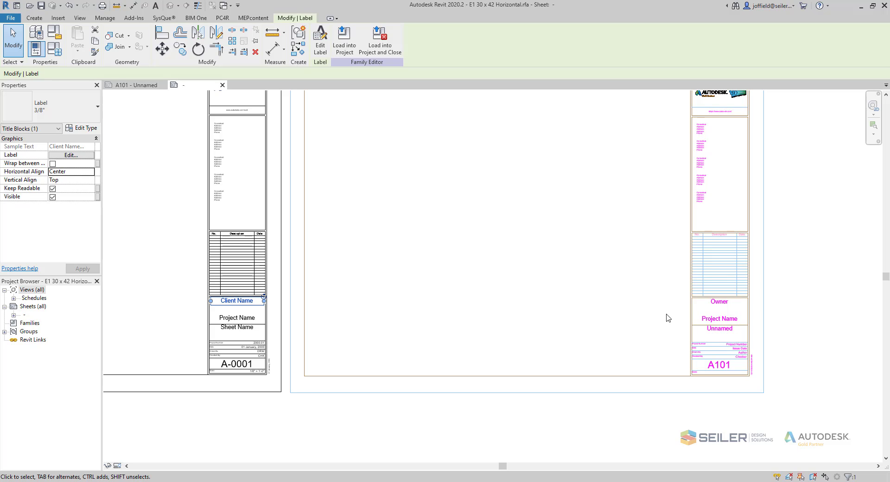
pyautogui.scroll(-2, 503, 307)
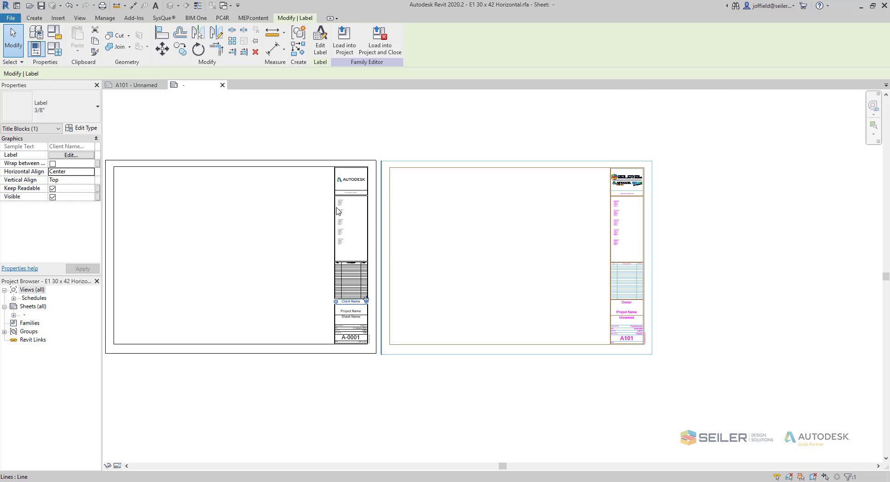
# - Move the four sheet border lines from their lower-left corner onto the imported title block
pyautogui.press('Tab')
pyautogui.click(233, 160)
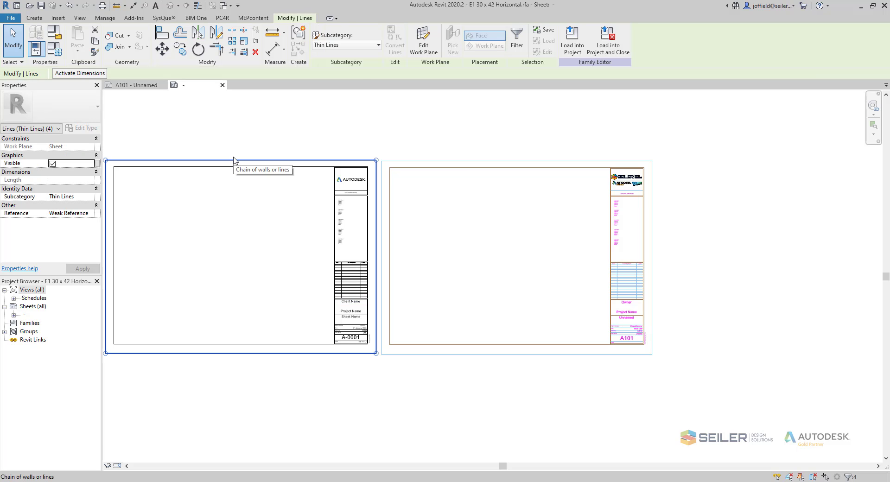
pyautogui.click(162, 49)
pyautogui.click(375, 160)
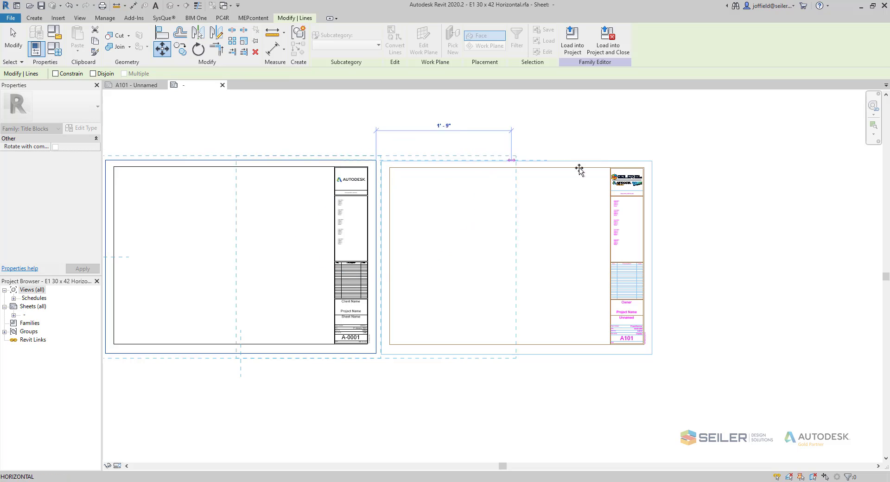
pyautogui.click(652, 160)
pyautogui.scroll(5, 384, 355)
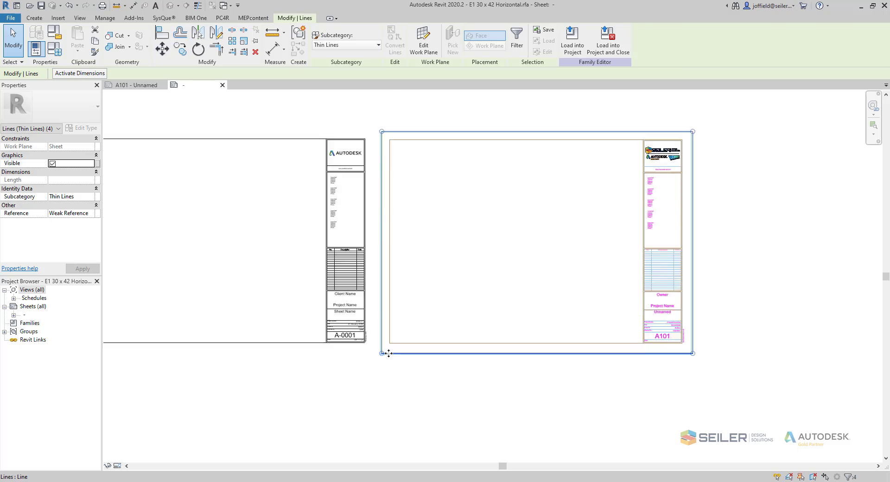
# - Nudge the border lines with the arrow keys until they match the imported sheet edges
pyautogui.press('Left')
pyautogui.press('Left')
pyautogui.press('Left')
pyautogui.press('Left')
pyautogui.press('Left')
pyautogui.press('Left')
pyautogui.press('Left')
pyautogui.press('Left')
pyautogui.press('Left')
pyautogui.press('Left')
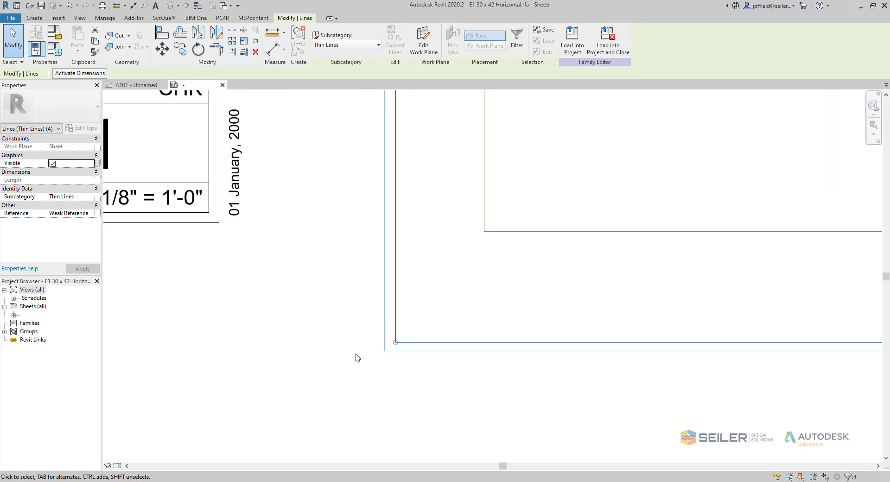
pyautogui.press('Left')
pyautogui.press('Down')
pyautogui.press('Down')
pyautogui.press('Down')
pyautogui.press('Down')
pyautogui.press('Down')
pyautogui.press('Down')
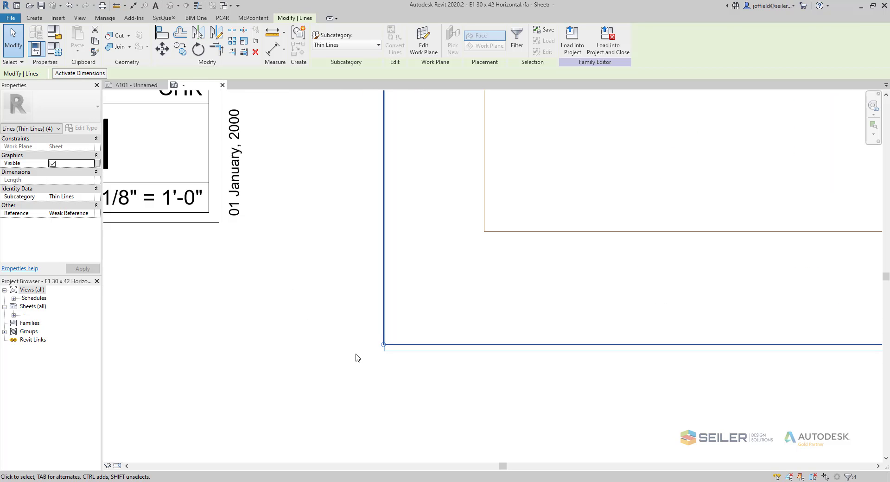
pyautogui.press('Down')
pyautogui.press('Right')
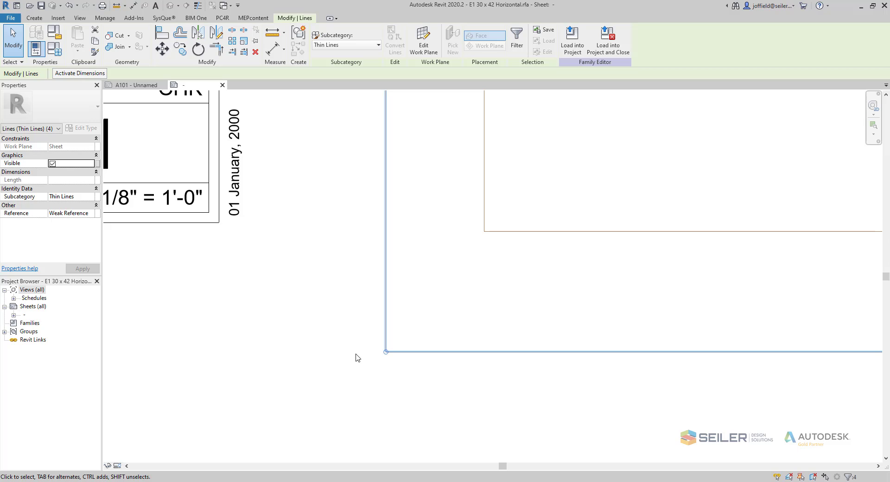
pyautogui.scroll(-5, 362, 380)
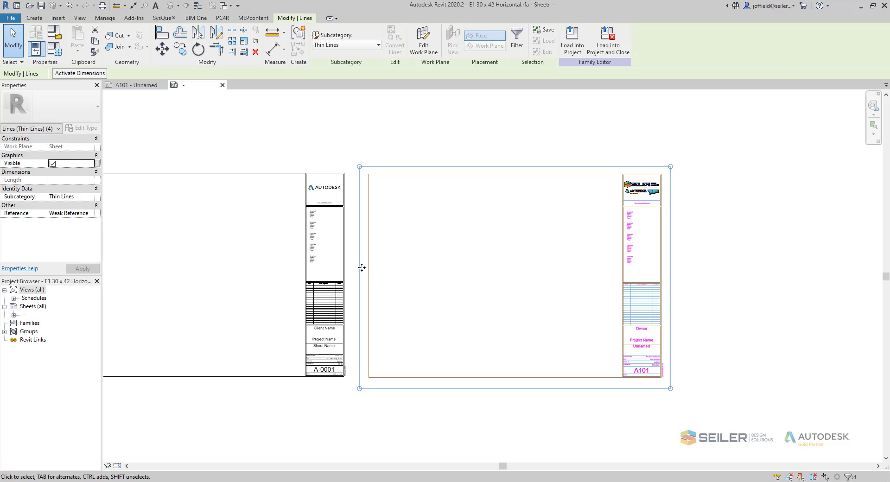
pyautogui.scroll(2, 647, 328)
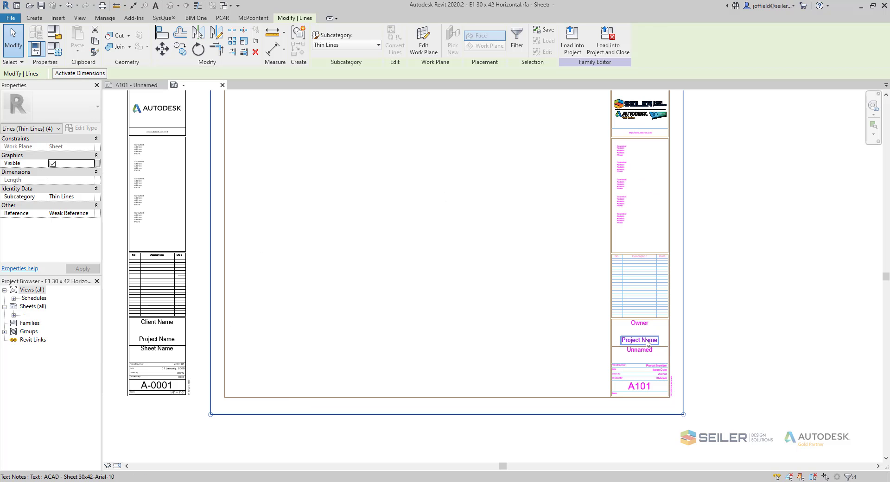
# - Move the imported Owner, Project Name and Unnamed texts off the sheet to the right
pyautogui.click(640, 323)
pyautogui.keyDown('ctrl'); pyautogui.click(639, 339); pyautogui.keyUp('ctrl')
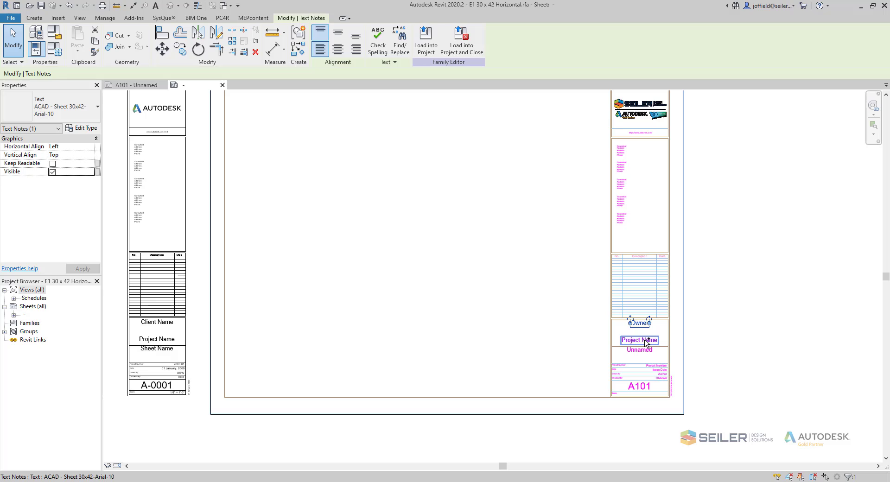
pyautogui.keyDown('ctrl'); pyautogui.click(642, 350); pyautogui.keyUp('ctrl')
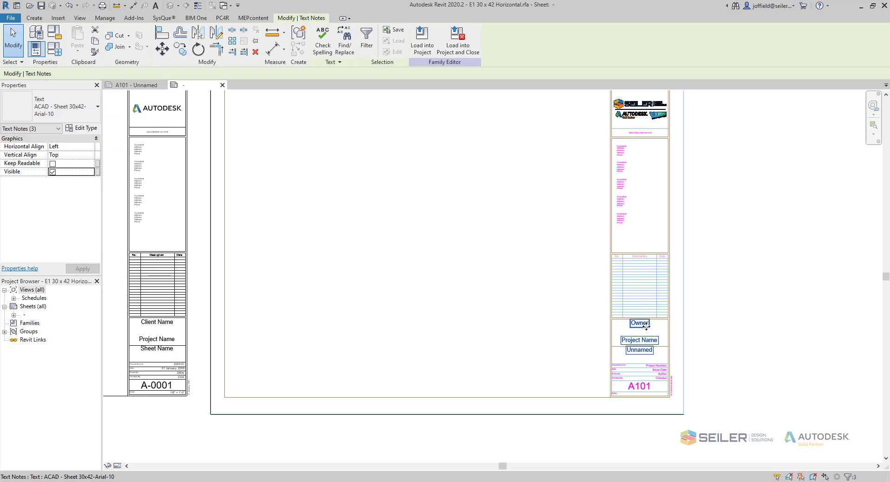
pyautogui.moveTo(642, 334); pyautogui.dragTo(760, 332)
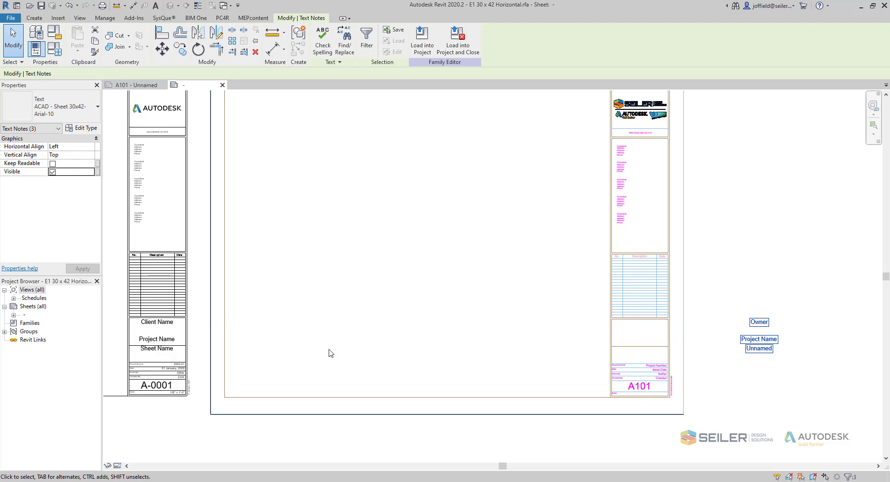
# - Drag the Client Name, Project Name and Sheet Name labels into the imported title block
pyautogui.click(172, 329)
pyautogui.click(172, 327)
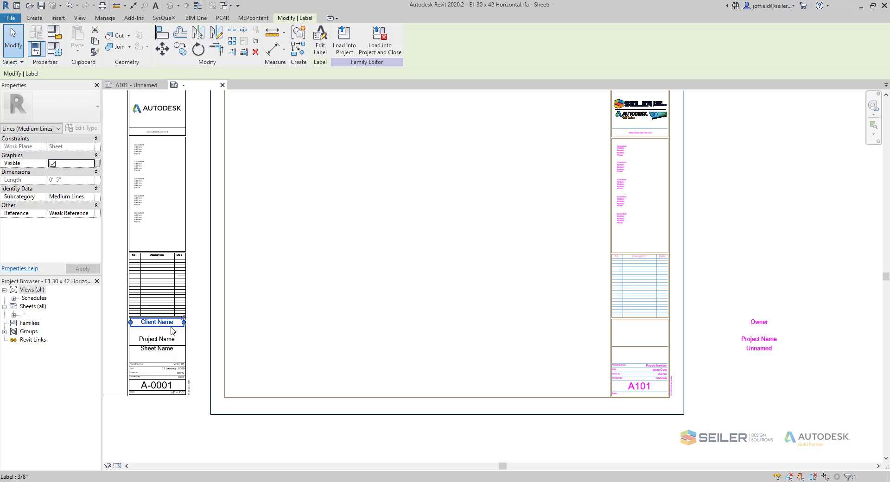
pyautogui.keyDown('ctrl'); pyautogui.click(169, 339); pyautogui.keyUp('ctrl')
pyautogui.keyDown('ctrl'); pyautogui.click(162, 349); pyautogui.keyUp('ctrl')
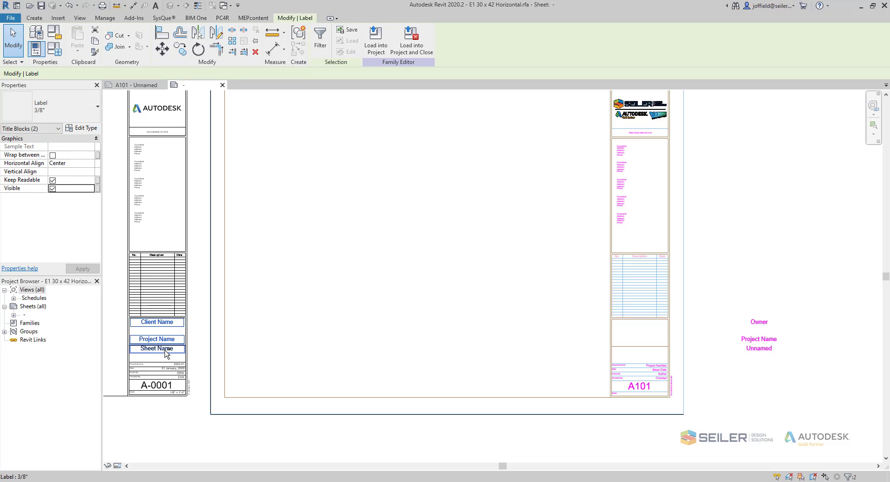
pyautogui.moveTo(165, 340); pyautogui.dragTo(644, 345)
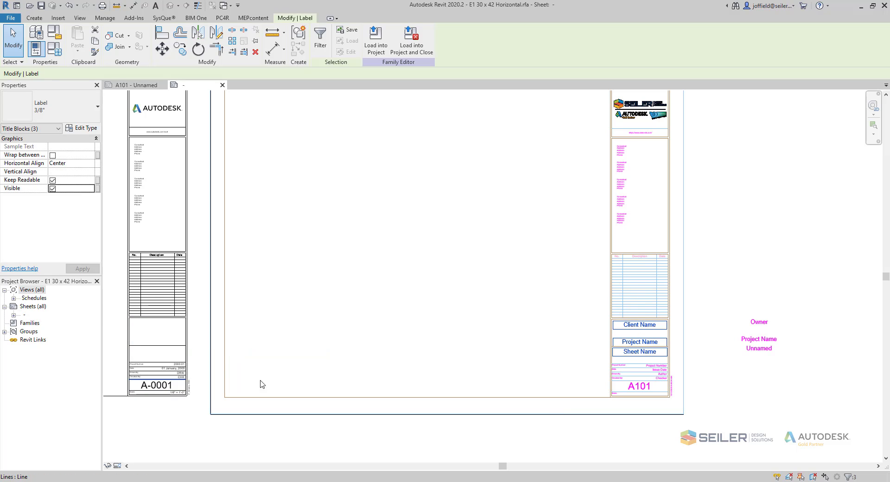
# - Delete the imported A101 text and select the label beside the sheet number
pyautogui.click(637, 388)
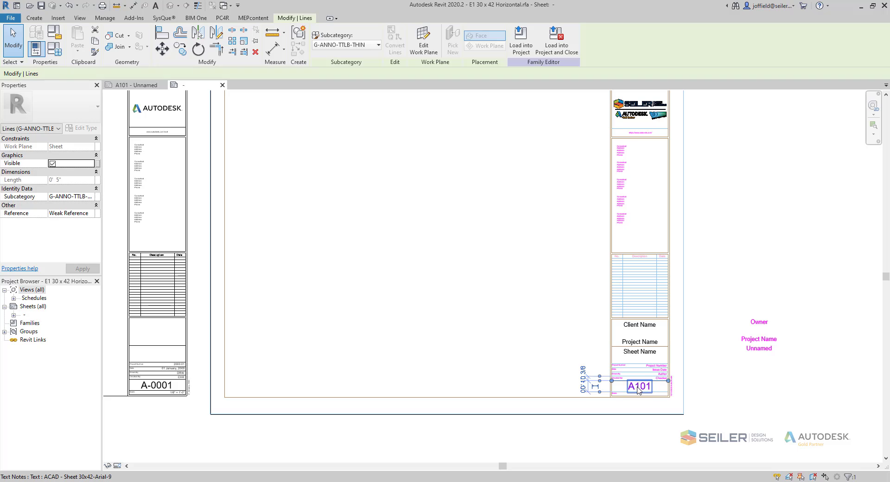
pyautogui.click(637, 387)
pyautogui.press('Delete')
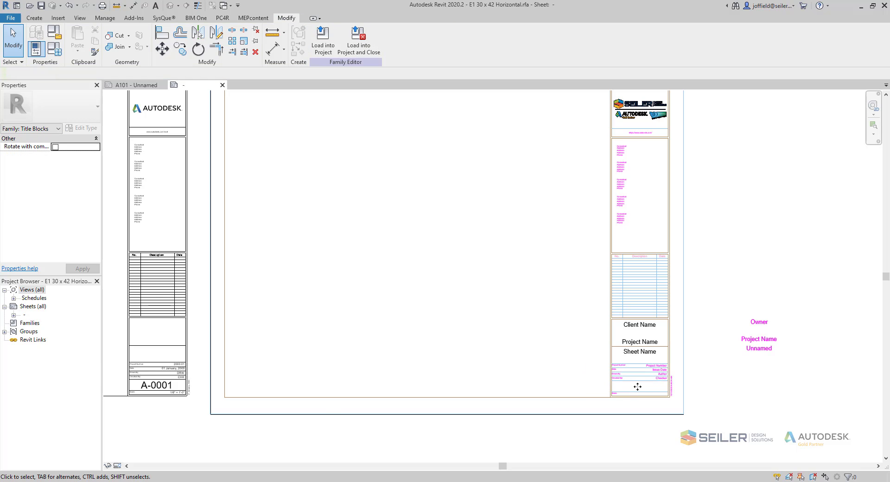
pyautogui.click(167, 385)
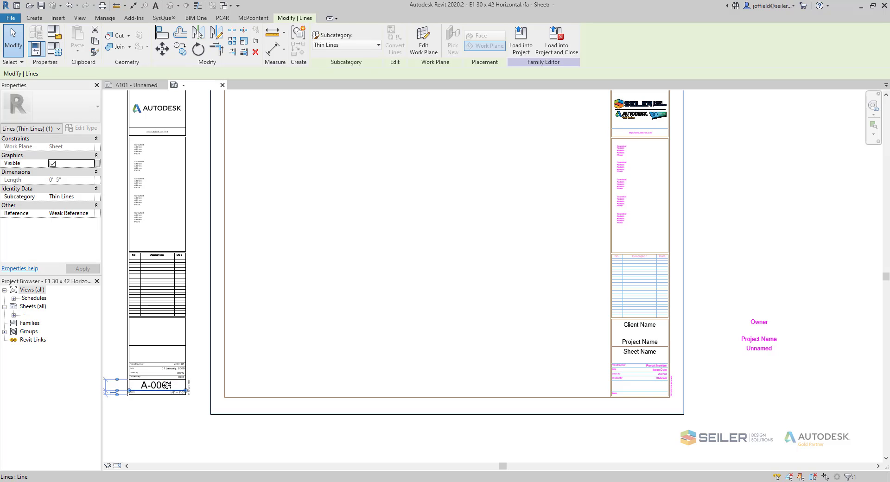
pyautogui.click(167, 385)
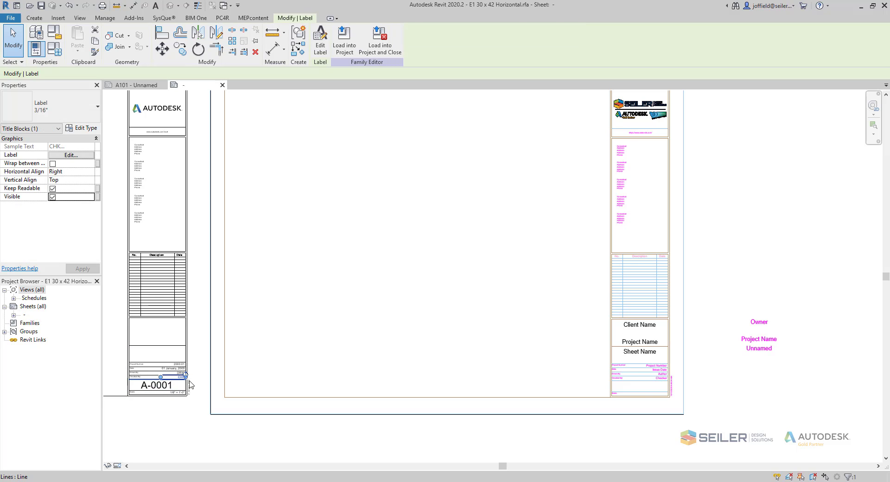
# - Box-select and delete the original Autodesk title block on the left
pyautogui.scroll(-4, 385, 357)
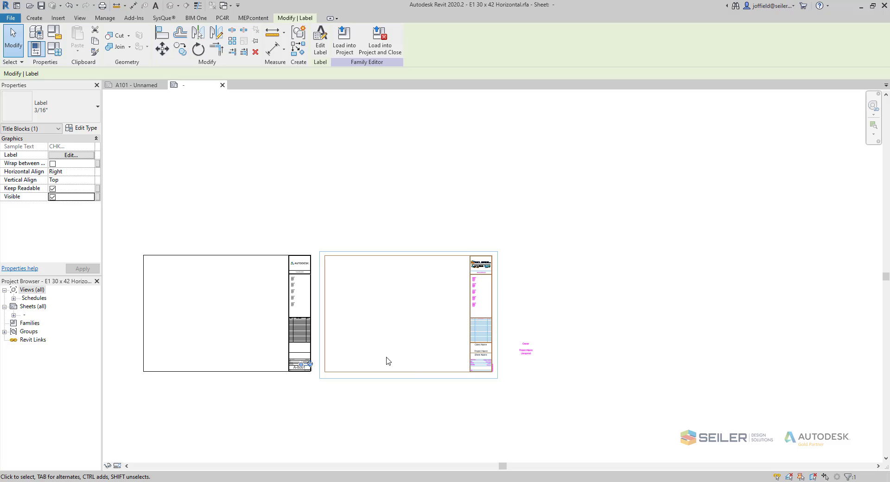
pyautogui.scroll(1, 454, 357)
pyautogui.moveTo(163, 219); pyautogui.dragTo(375, 384)
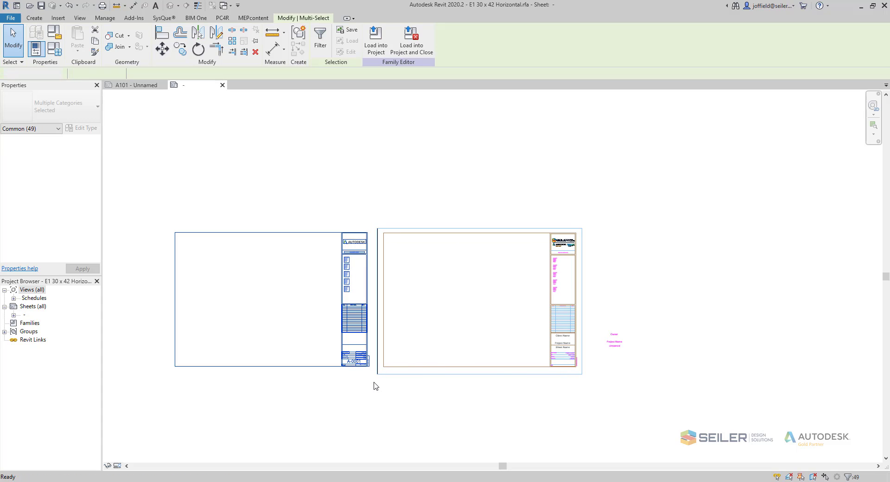
pyautogui.press('Delete')
# - Delete the loose Owner, Project Name and Unnamed text notes beside the title block
pyautogui.scroll(1, 556, 337)
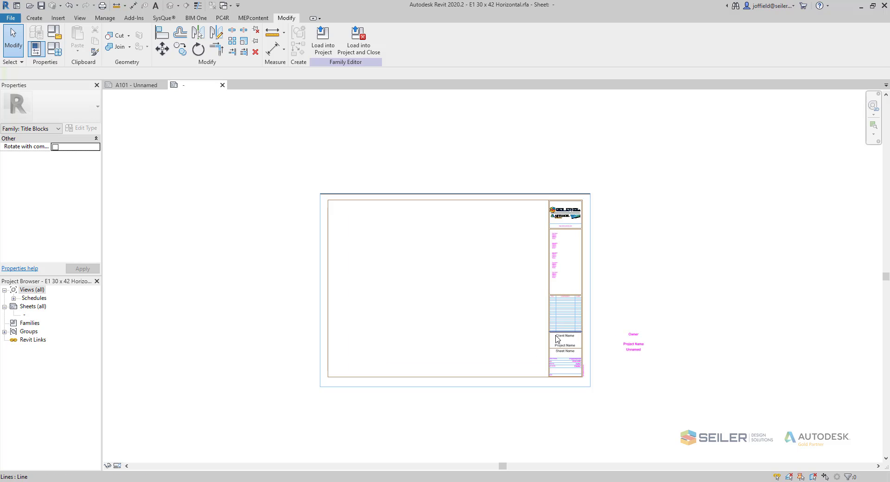
pyautogui.scroll(2, 556, 337)
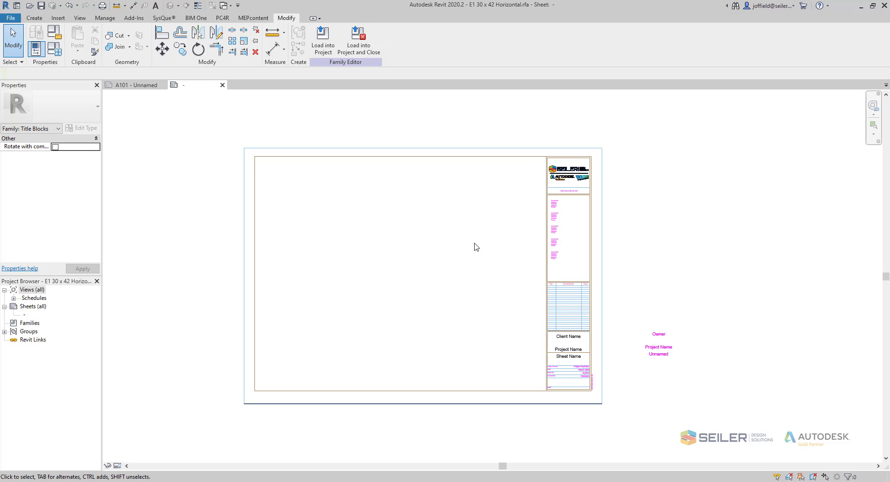
pyautogui.moveTo(639, 320); pyautogui.dragTo(709, 380)
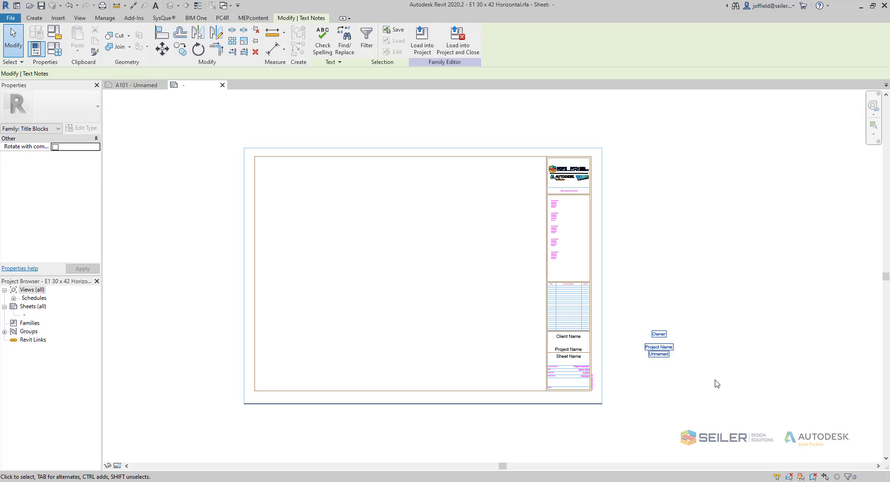
pyautogui.press('Delete')
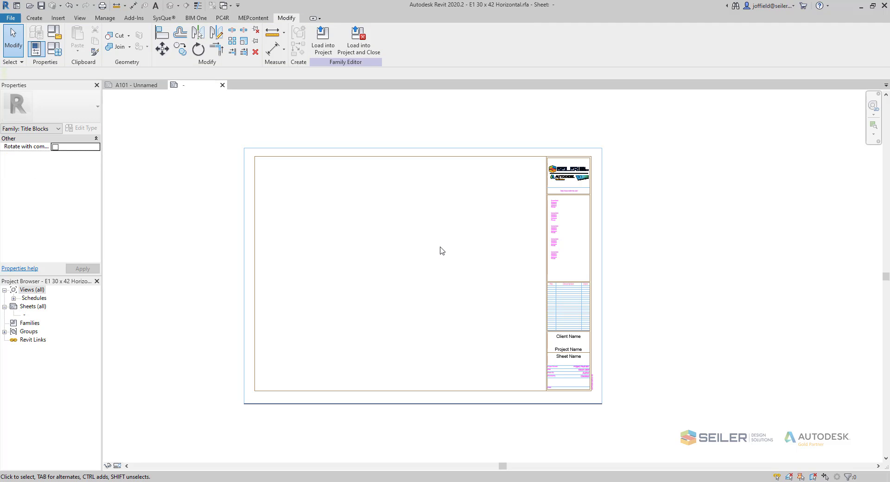
# - Load the family into the project, overwriting the existing version and its parameter values
pyautogui.click(321, 54)
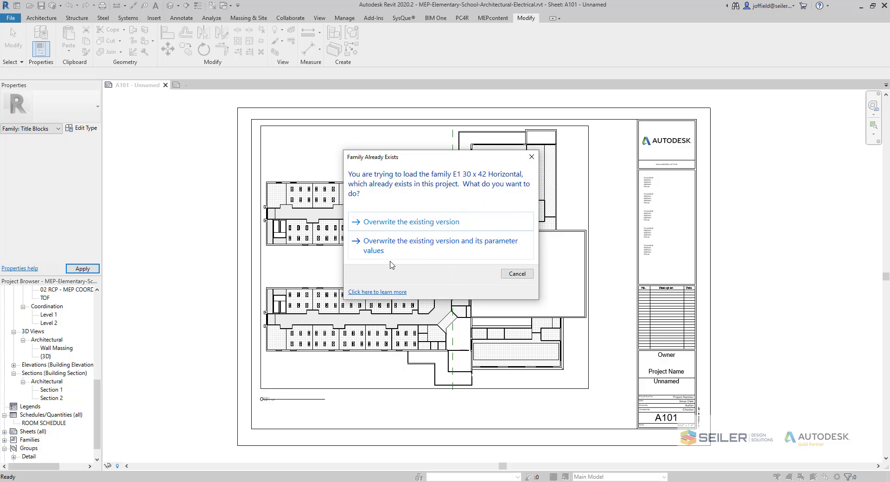
pyautogui.click(412, 255)
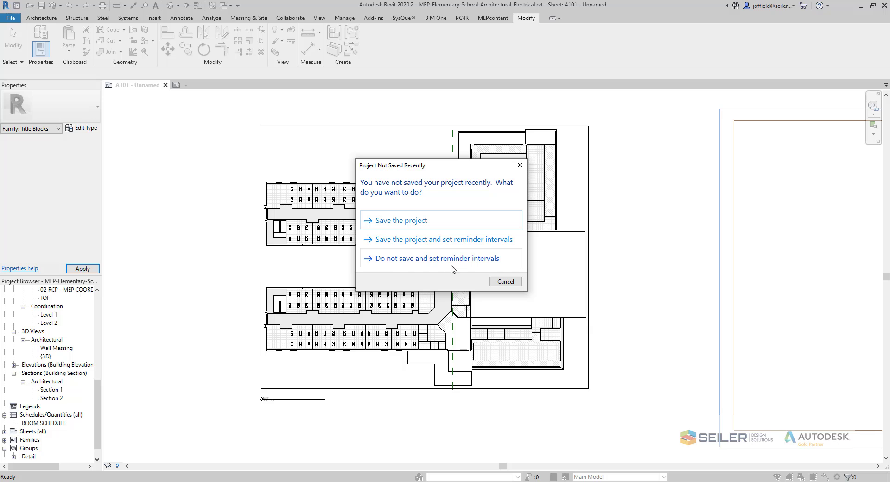
pyautogui.click(506, 281)
# - Drag the updated title block left so it frames the school floor plan
pyautogui.scroll(-3, 600, 309)
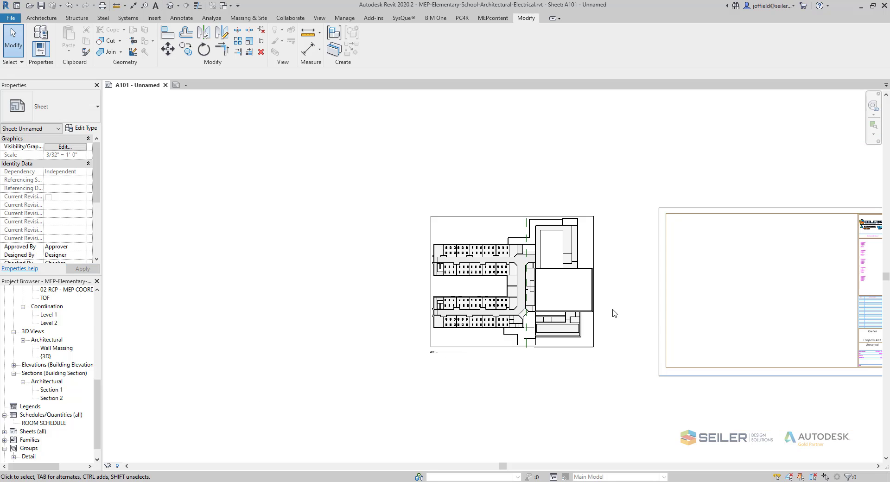
pyautogui.click(658, 319)
pyautogui.moveTo(657, 319); pyautogui.dragTo(410, 312)
pyautogui.click(511, 406)
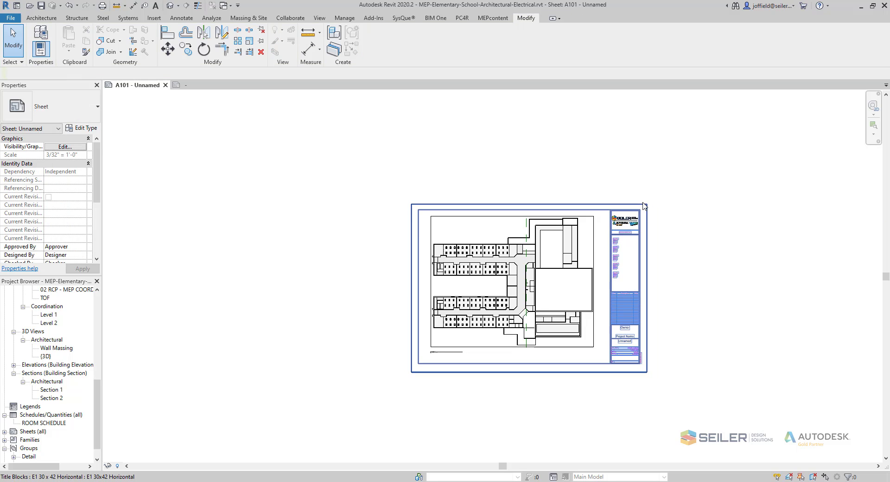
pyautogui.scroll(2, 643, 243)
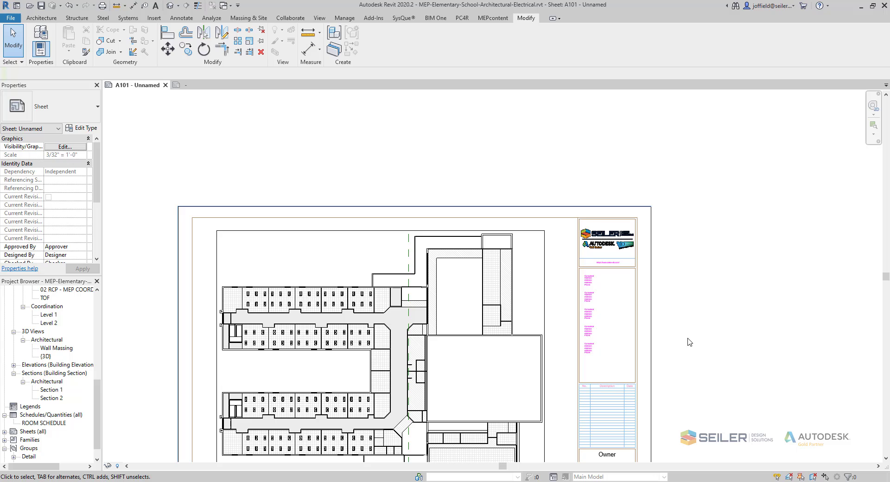
pyautogui.scroll(2, 681, 370)
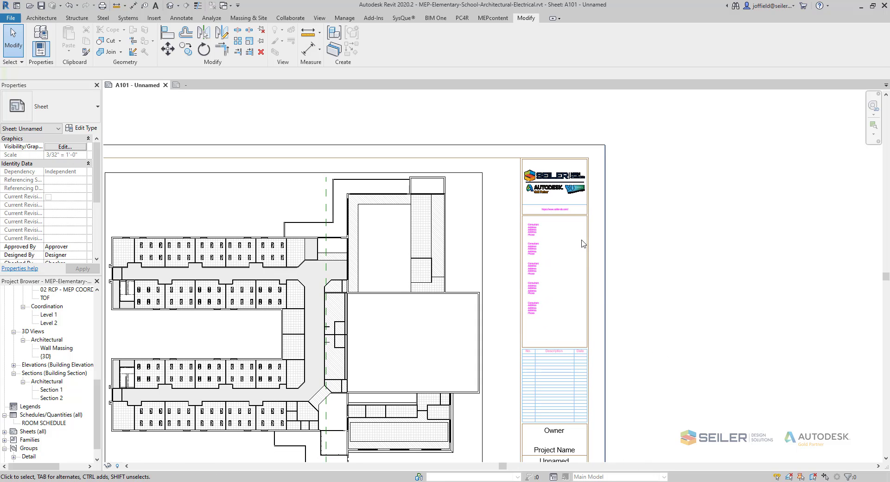
pyautogui.scroll(3, 592, 352)
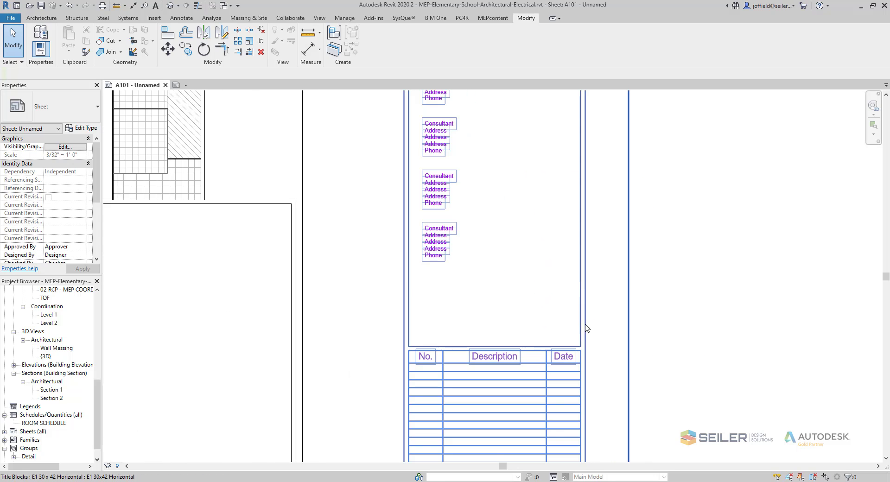
pyautogui.scroll(-3, 592, 396)
pyautogui.moveTo(592, 396); pyautogui.dragTo(530, 256, button='middle')
# - Enter ACME as the Owner value in sheet A101's title block
pyautogui.click(529, 256)
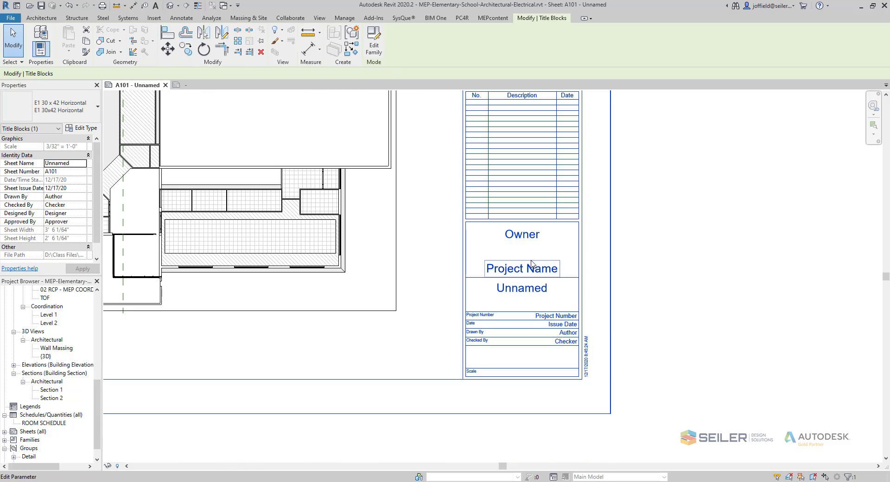
pyautogui.click(521, 235)
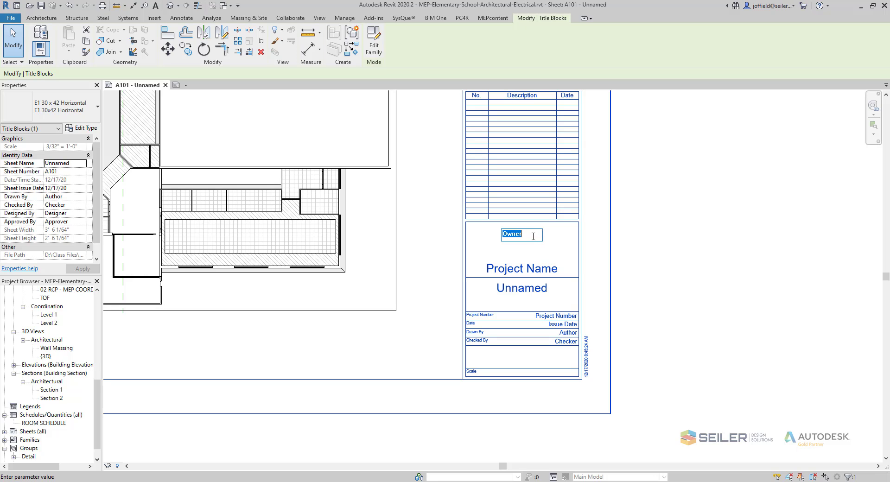
pyautogui.write('ACME')
pyautogui.click(538, 250)
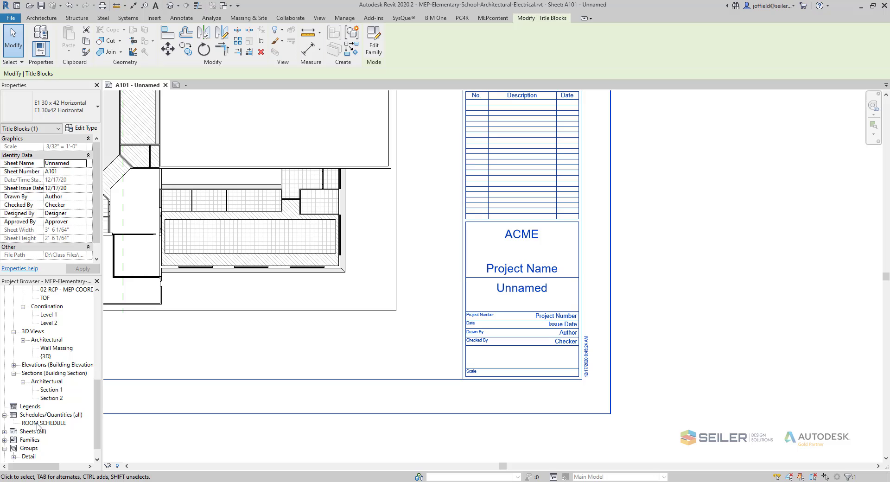
# - Create new sheet A102 using the custom 30x42 title block
pyautogui.click(4, 432)
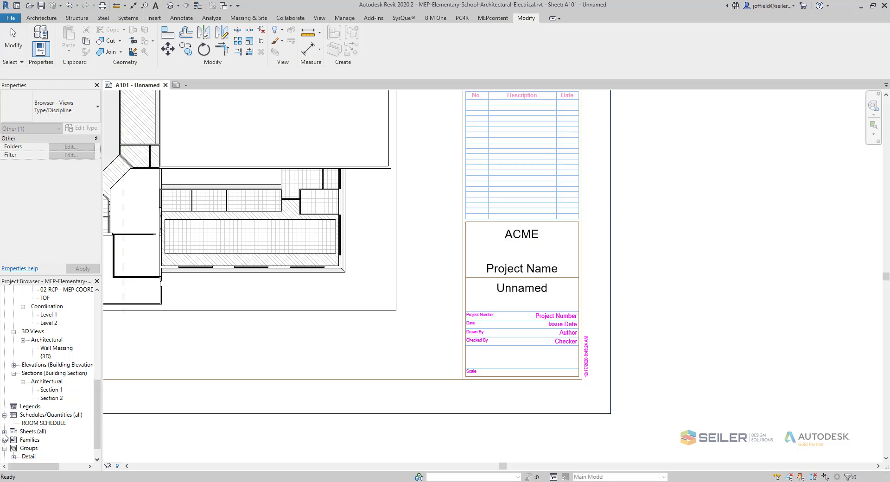
pyautogui.rightClick(30, 440)
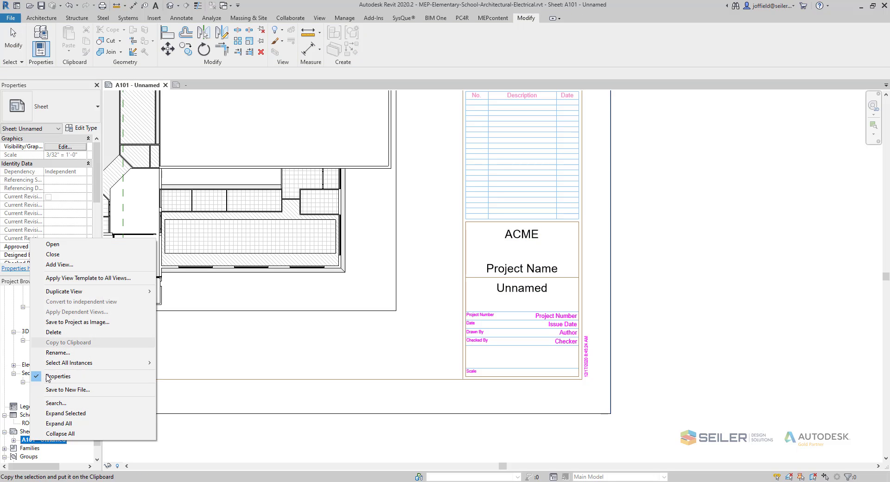
pyautogui.rightClick(23, 432)
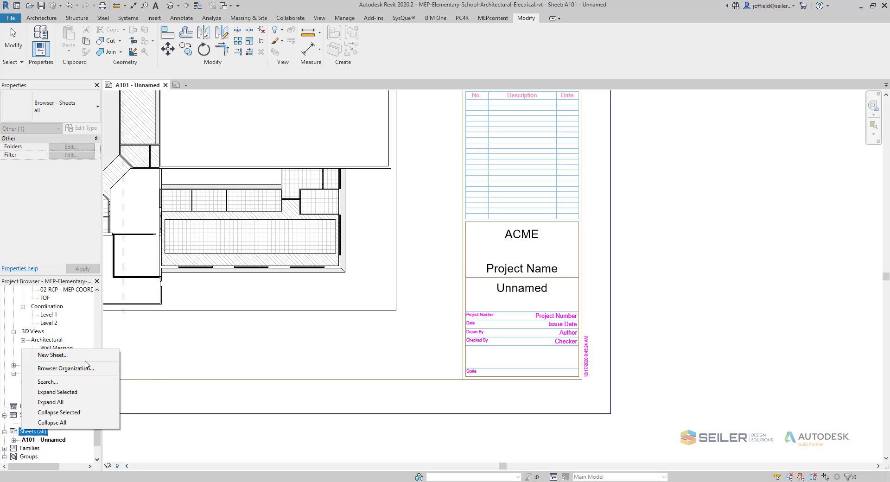
pyautogui.click(111, 355)
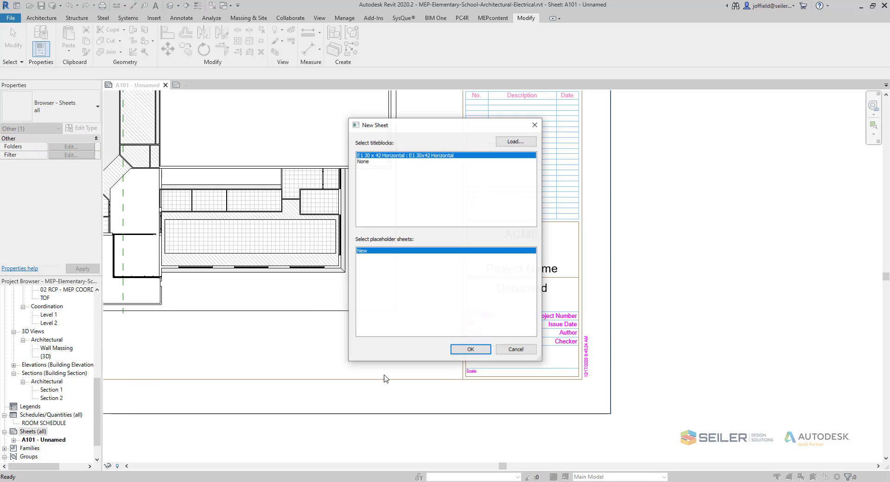
pyautogui.click(470, 349)
pyautogui.scroll(-2, 485, 339)
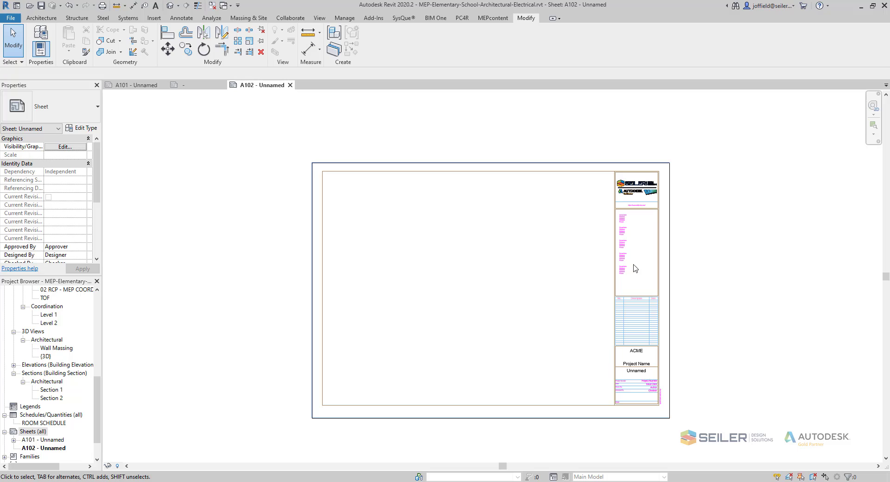
pyautogui.scroll(3, 656, 415)
# - Set the Project Name label on sheet A102's title block to Warehouse
pyautogui.click(632, 330)
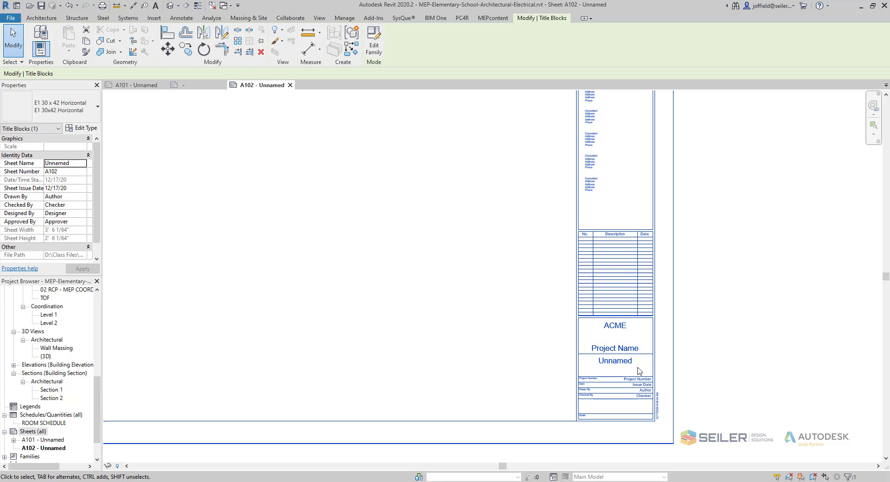
pyautogui.click(624, 351)
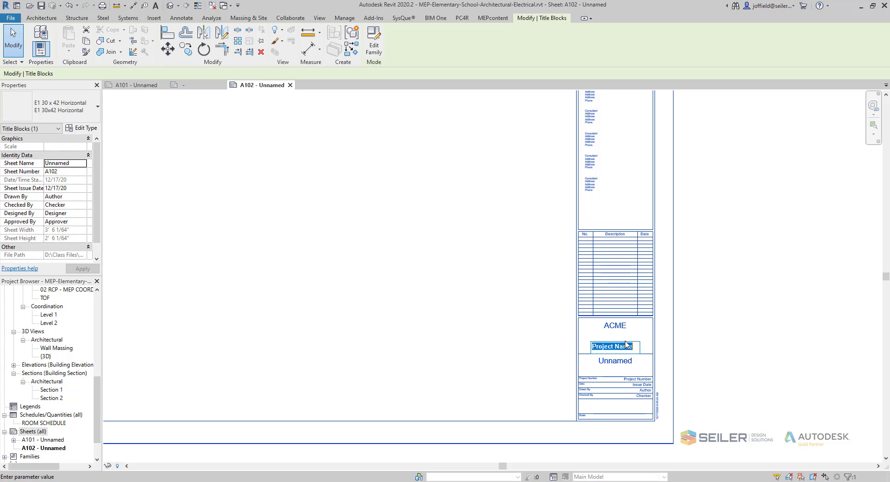
pyautogui.write('W')
pyautogui.press('Return')
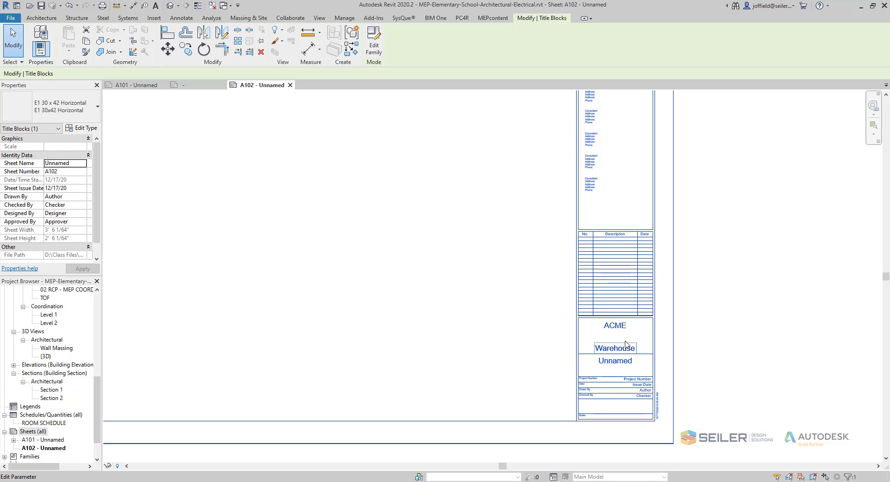
# - Return to sheet A101 and recenter the whole sheet in view
pyautogui.click(125, 88)
pyautogui.scroll(2, 509, 269)
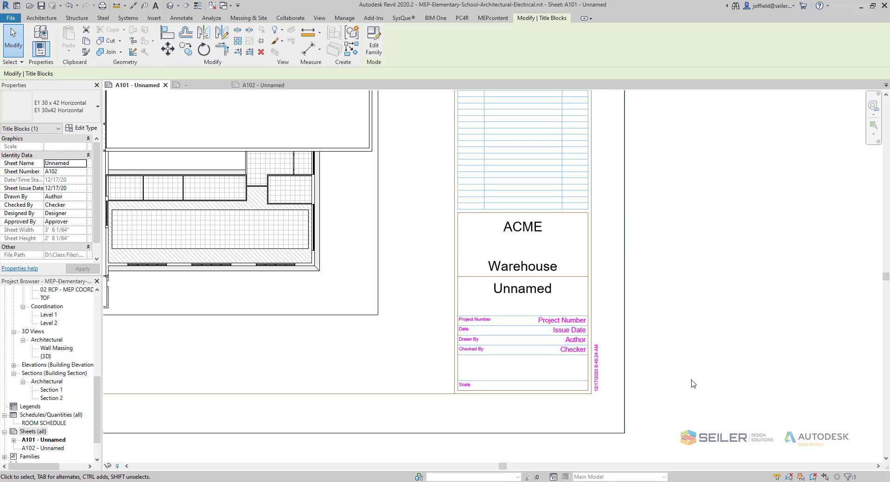
pyautogui.scroll(-4, 692, 383)
pyautogui.moveTo(695, 371); pyautogui.dragTo(687, 341, button='middle')
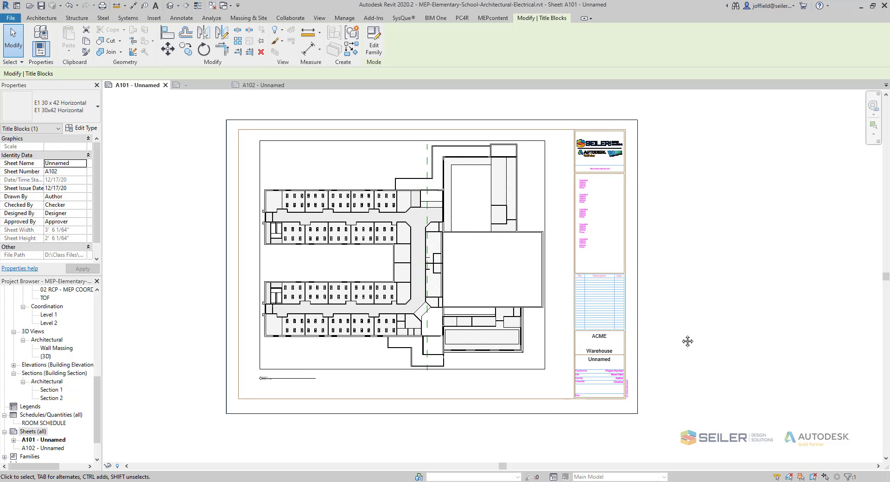